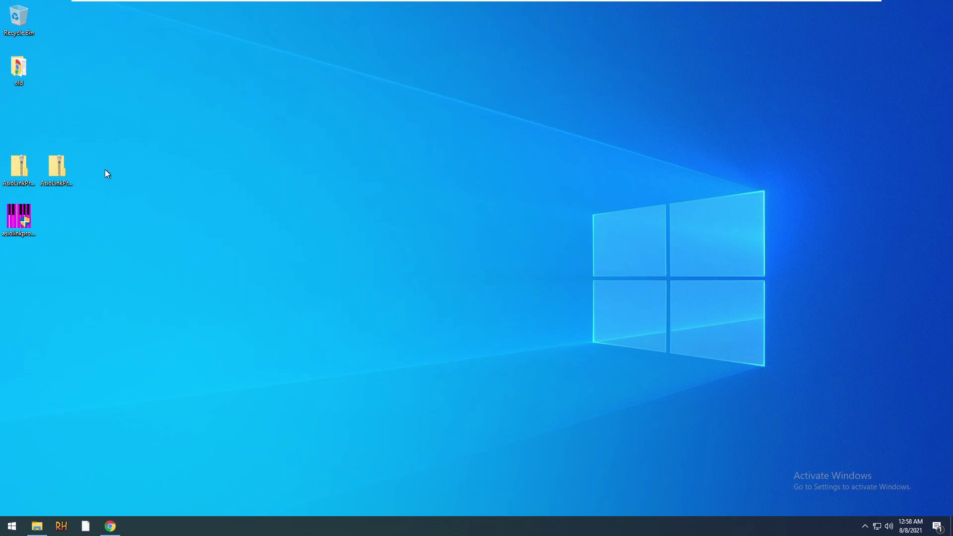
# Line up the two patcher zip archives in a row beside the asiolinkpro installer
pyautogui.moveTo(106, 169); pyautogui.dragTo(6, 166)
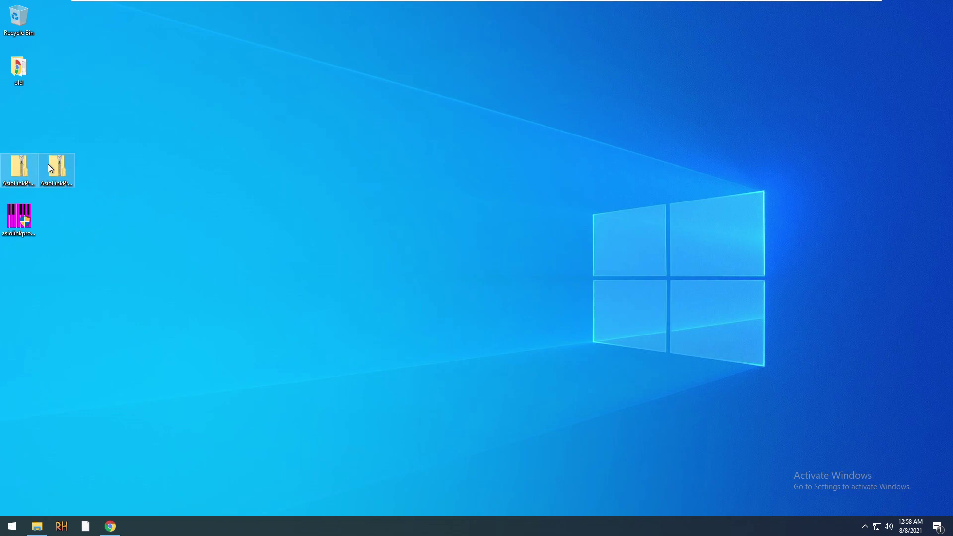
pyautogui.click(79, 170)
pyautogui.click(16, 224)
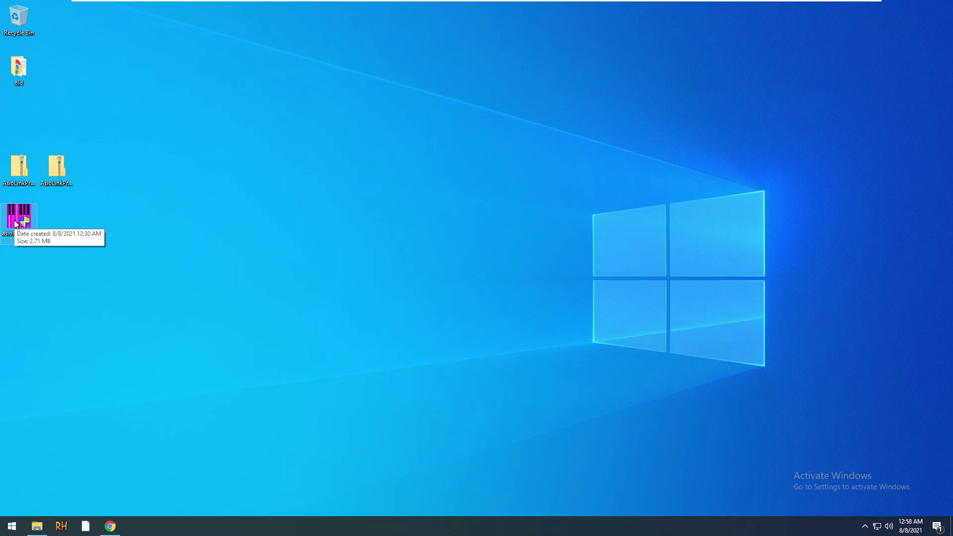
pyautogui.click(106, 216)
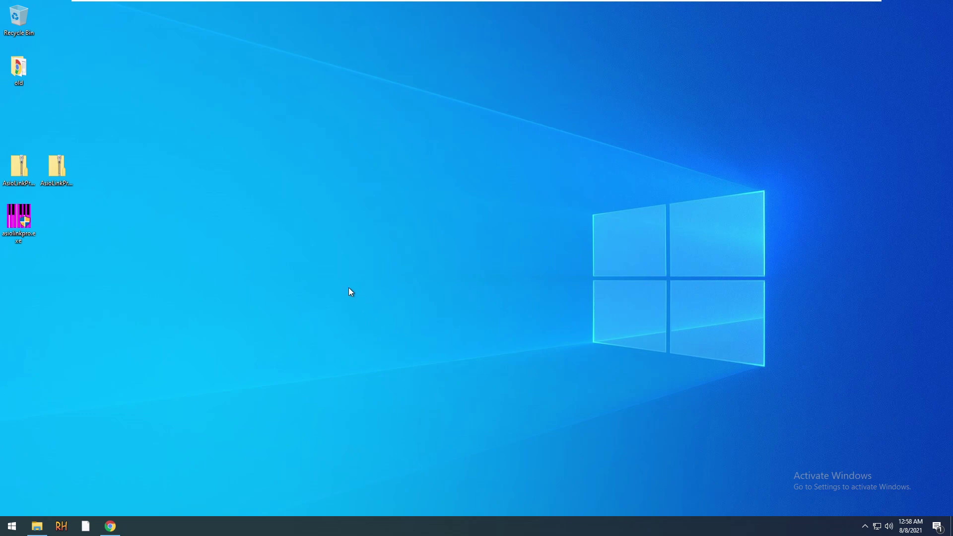
pyautogui.moveTo(125, 172); pyautogui.dragTo(75, 214)
pyautogui.click(214, 237)
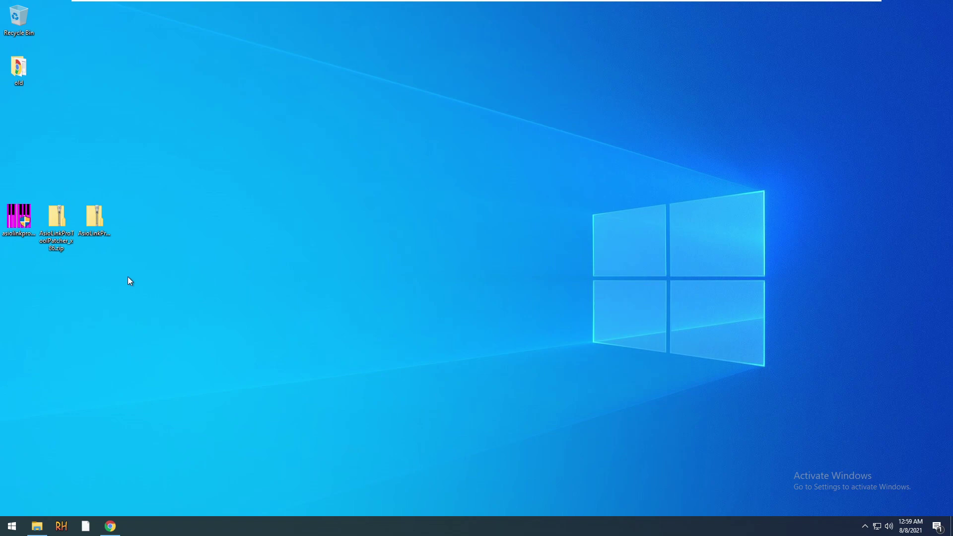
pyautogui.moveTo(128, 277); pyautogui.dragTo(40, 207)
pyautogui.click(159, 283)
pyautogui.moveTo(186, 336); pyautogui.dragTo(153, 234)
pyautogui.click(164, 244)
# Peek at the hidden notification area icons in the system tray, then dismiss the popup
pyautogui.click(864, 528)
pyautogui.click(688, 376)
pyautogui.click(866, 528)
pyautogui.click(865, 526)
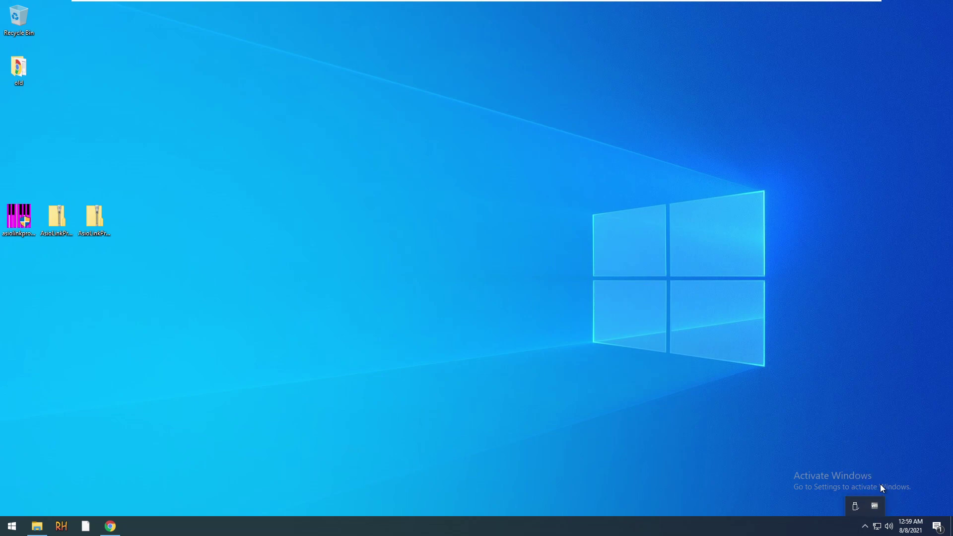
pyautogui.click(486, 430)
# Launch the ASIO Link Pro installer as administrator, enable 16 stereo WDM devices, and accept the licence
pyautogui.doubleClick(19, 217)
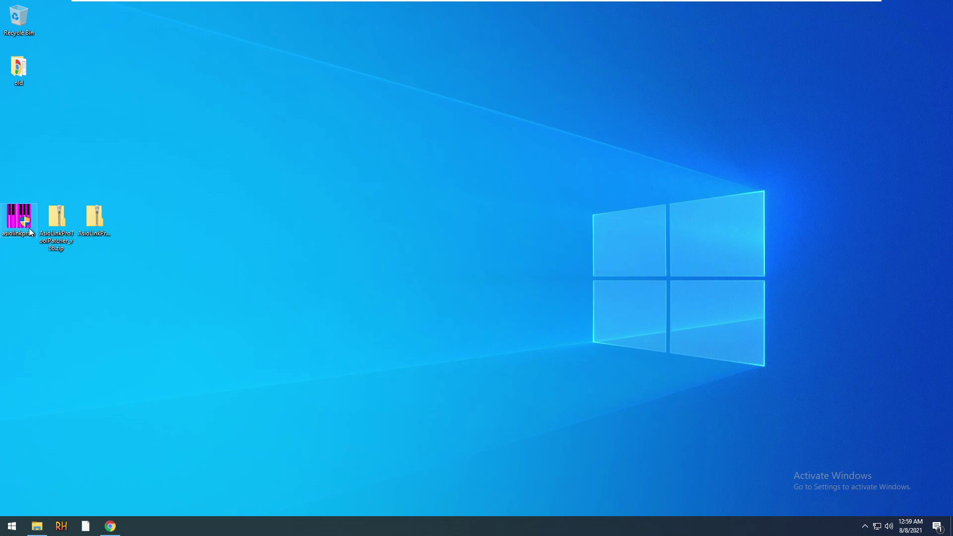
pyautogui.click(418, 330)
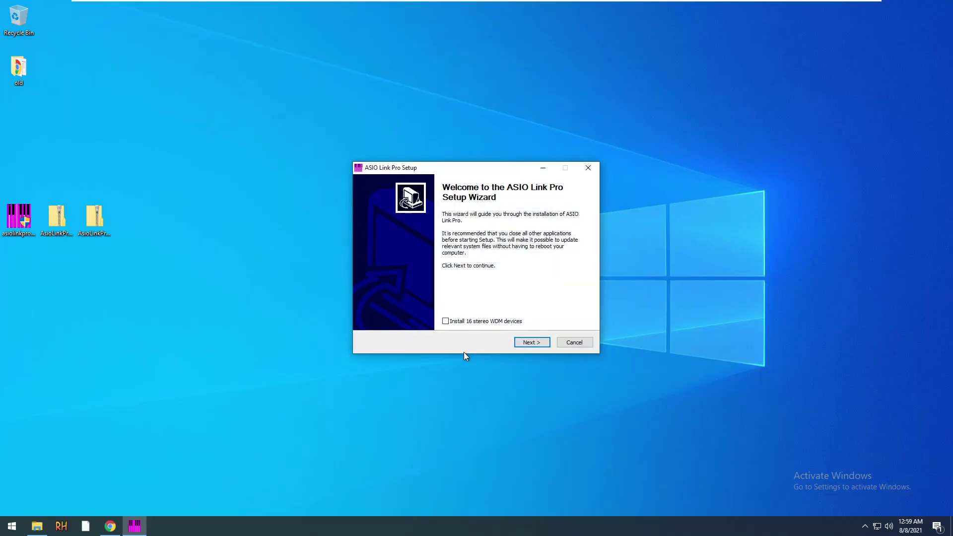
pyautogui.click(481, 322)
pyautogui.click(537, 346)
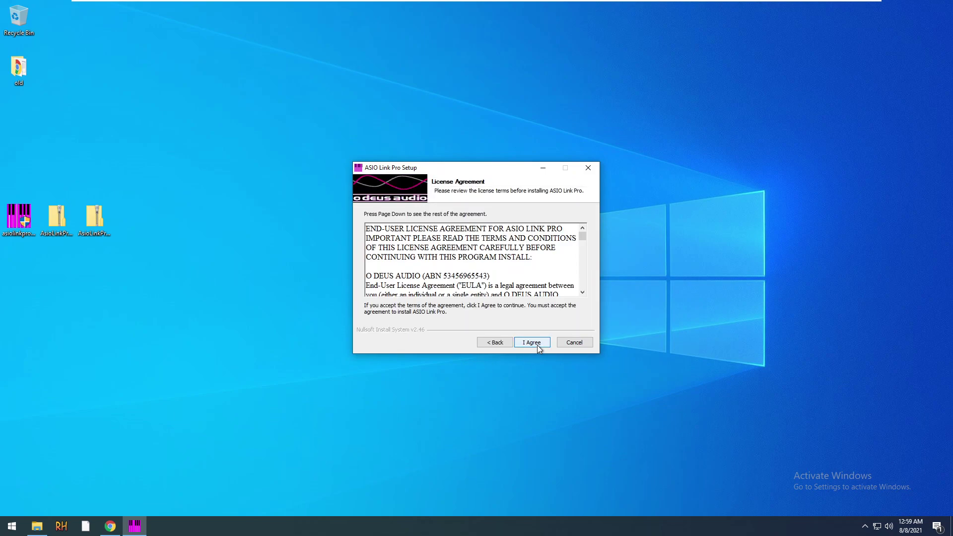
pyautogui.click(532, 343)
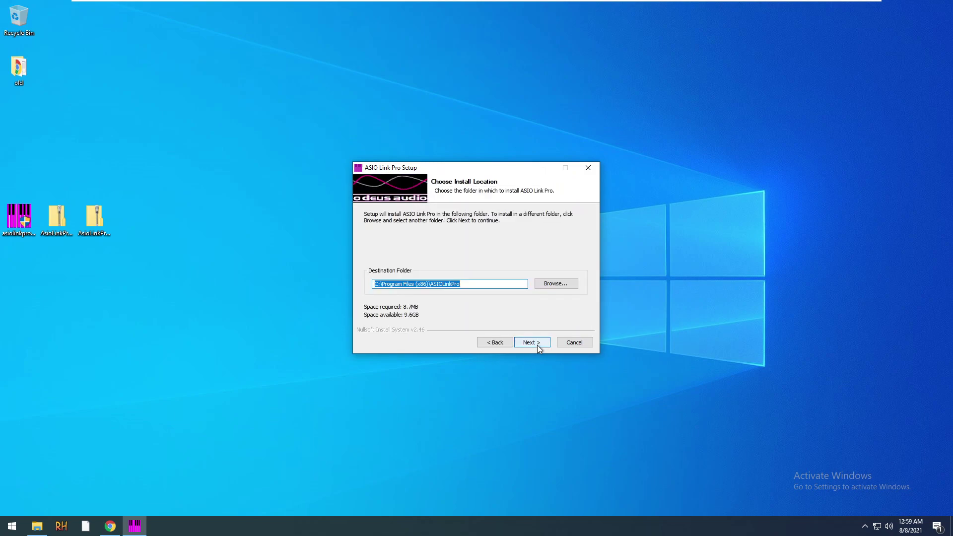
pyautogui.click(532, 342)
# Install to the default C:\Program Files (x86)\ASIOLinkPro folder and untick Run ASIO Link Pro Tool
pyautogui.click(494, 343)
pyautogui.click(449, 285)
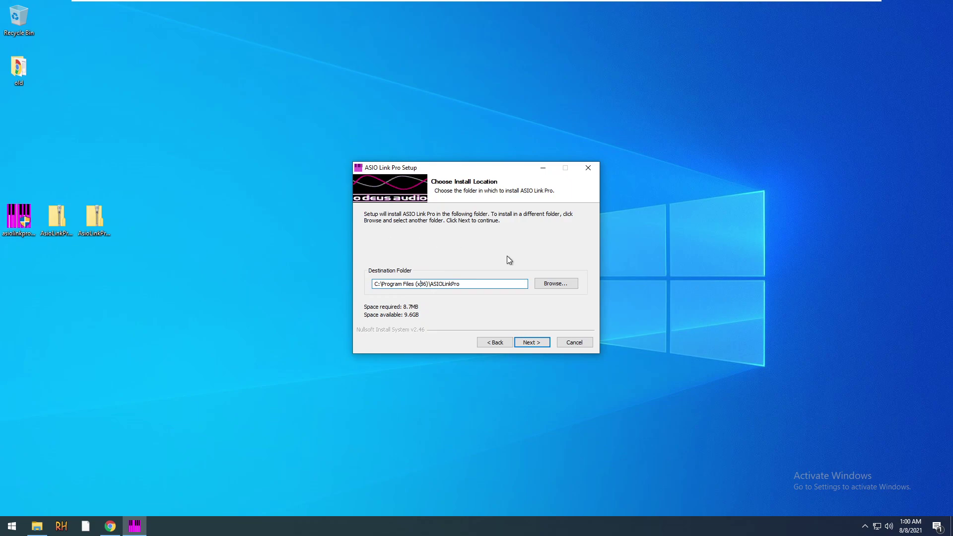
pyautogui.moveTo(414, 285)
pyautogui.mouseDown()
pyautogui.moveTo(436, 284)
pyautogui.moveTo(417, 287)
pyautogui.mouseUp()
pyautogui.click(447, 284)
pyautogui.click(460, 283)
pyautogui.click(529, 342)
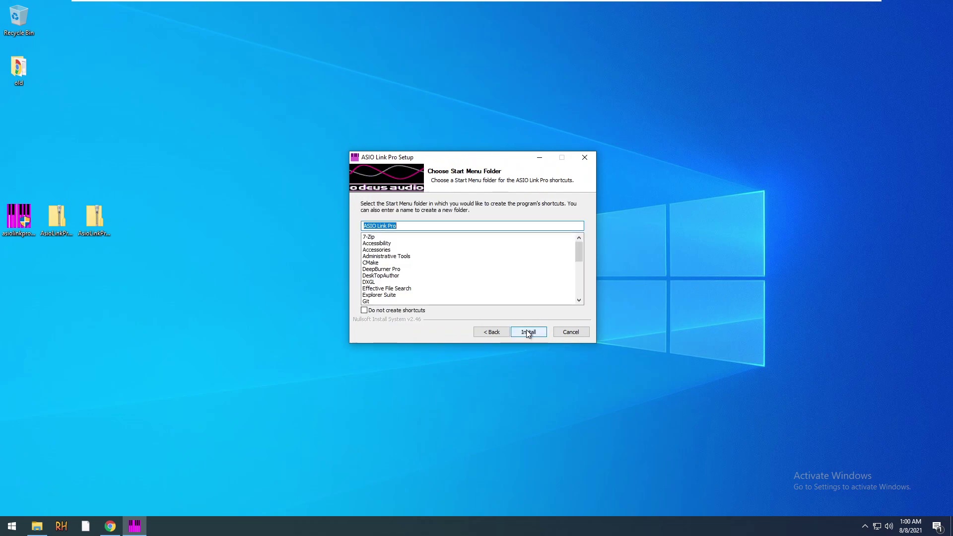
pyautogui.click(529, 333)
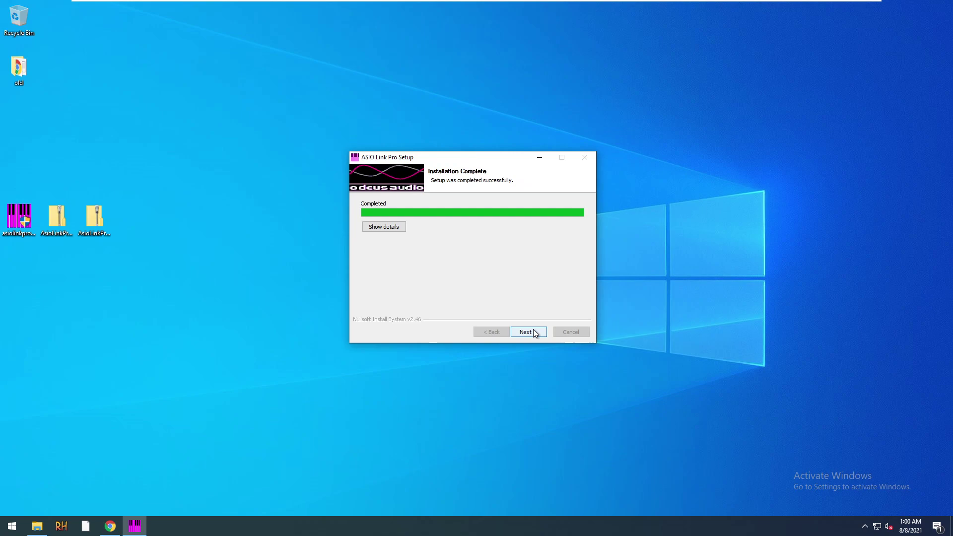
pyautogui.click(533, 331)
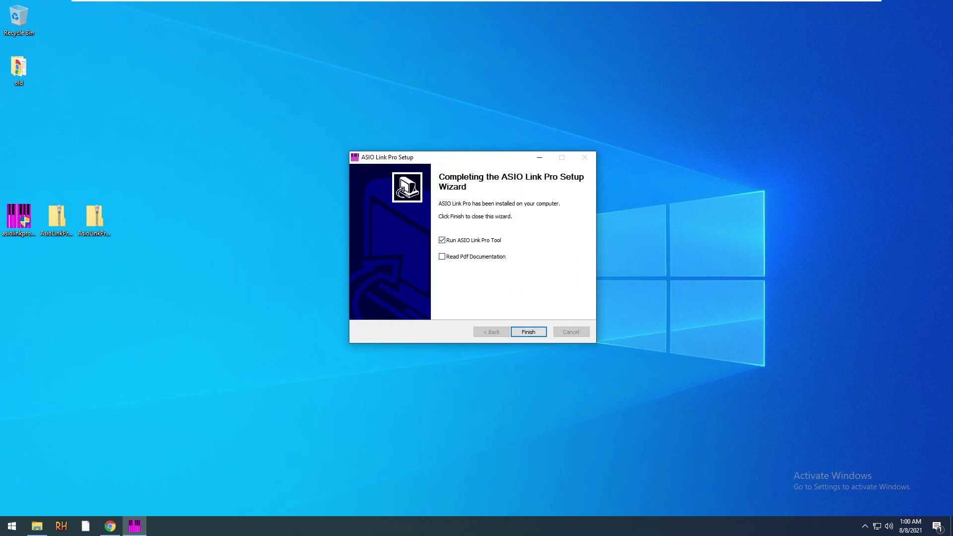
pyautogui.moveTo(456, 158); pyautogui.dragTo(424, 168)
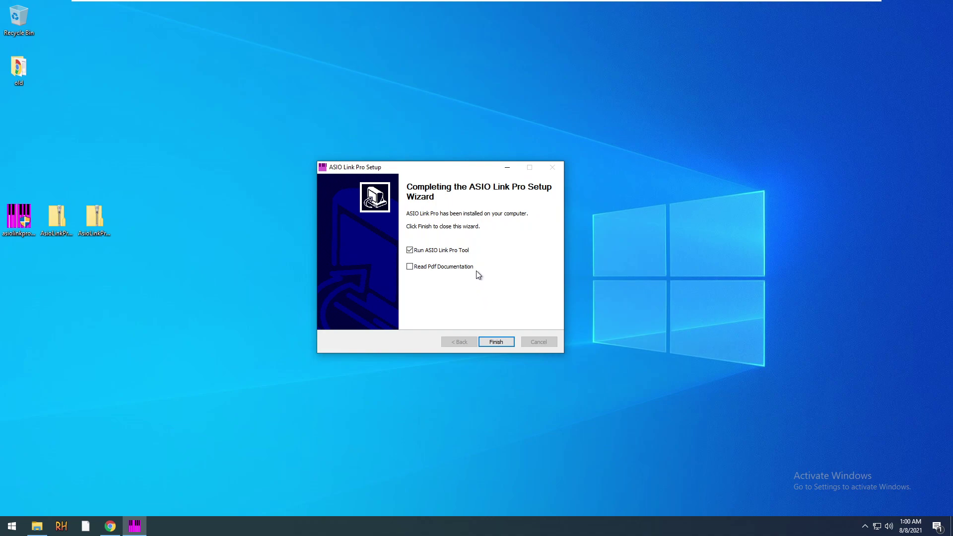
pyautogui.click(441, 251)
# Close the finished setup wizard and glance at the network and hidden tray icons
pyautogui.click(499, 344)
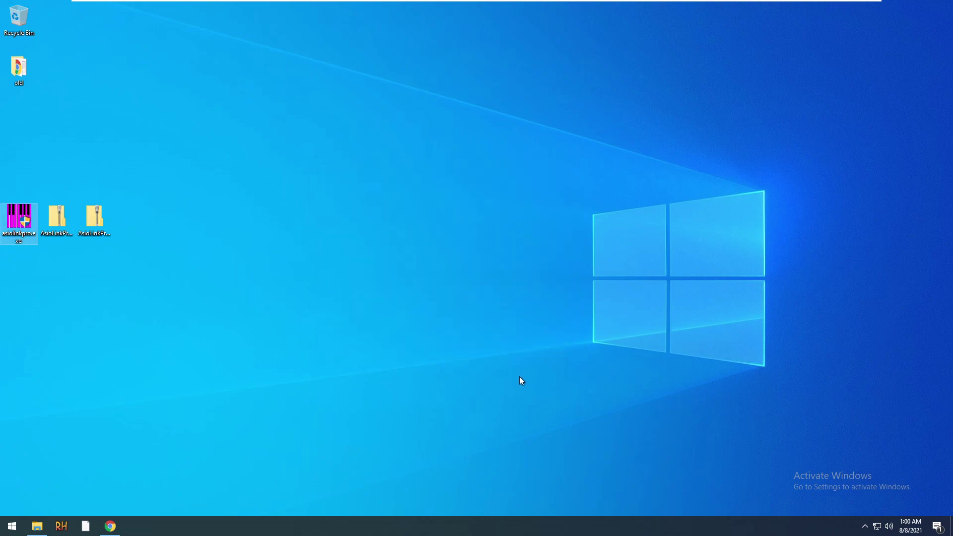
pyautogui.click(519, 377)
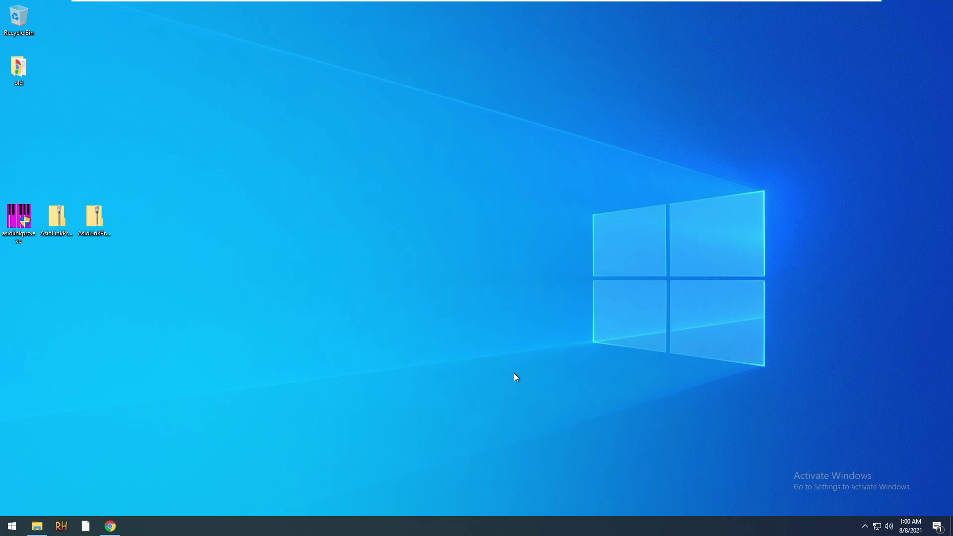
pyautogui.click(878, 526)
pyautogui.click(701, 422)
pyautogui.click(865, 528)
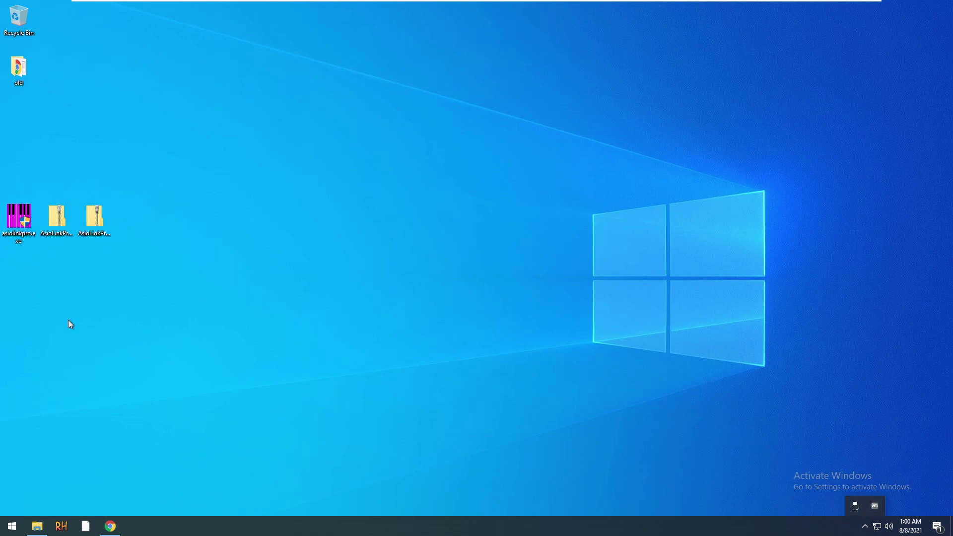
# Return to Give Academy and open the ODeus ASIO Link Pro patcher post from Downloads
pyautogui.click(110, 527)
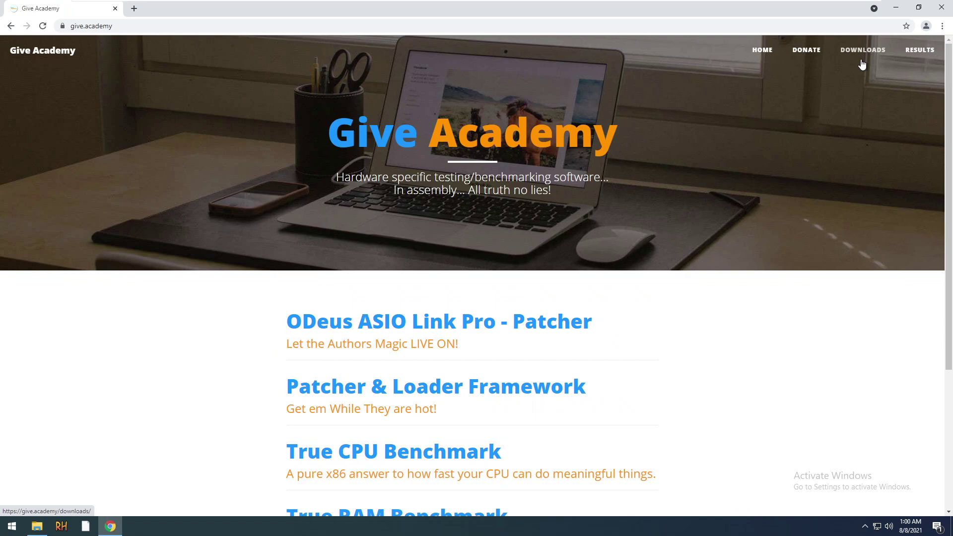
pyautogui.click(862, 61)
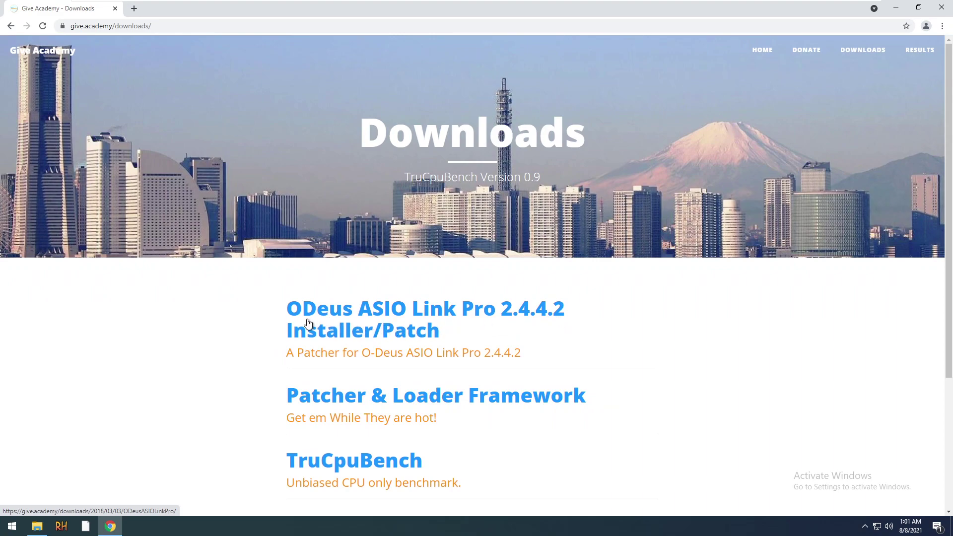
pyautogui.click(364, 332)
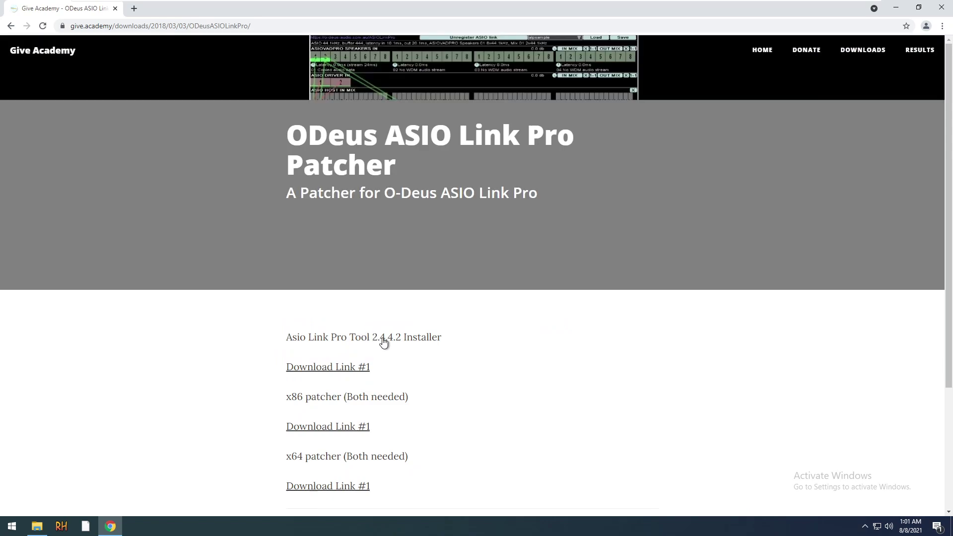
pyautogui.scroll(-2, 419, 361)
pyautogui.moveTo(297, 237); pyautogui.dragTo(416, 255)
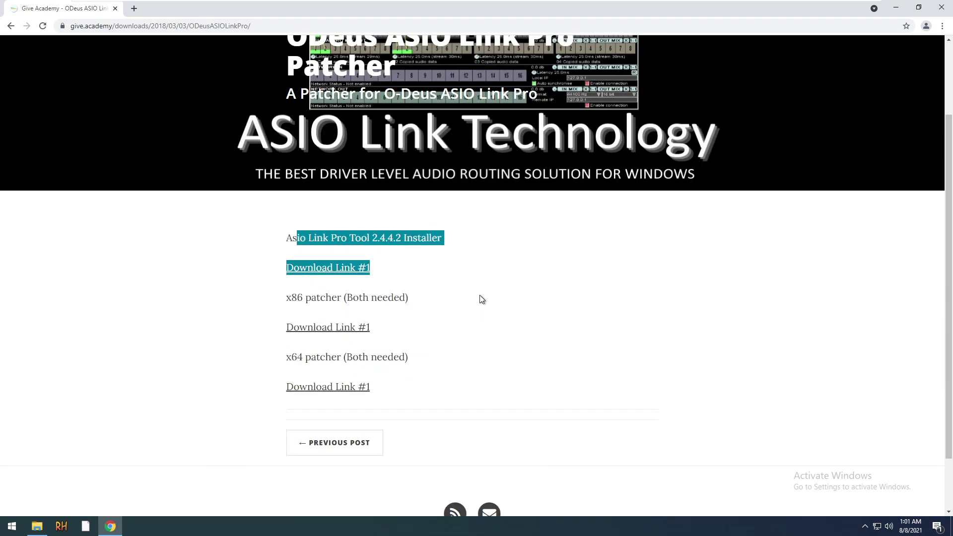
pyautogui.click(480, 300)
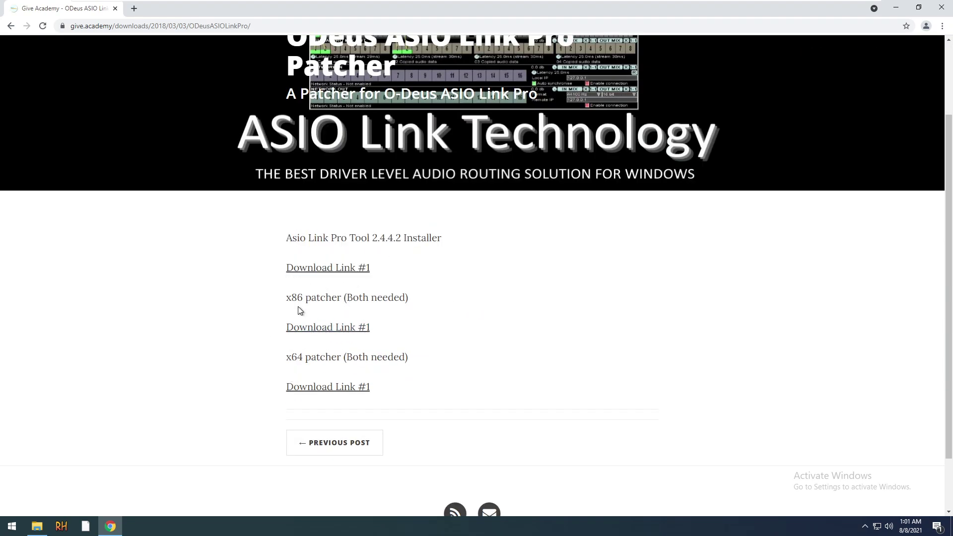
# Highlight the x86 and x64 patcher download lines and the '(Both needed)' note
pyautogui.moveTo(287, 299); pyautogui.dragTo(403, 298)
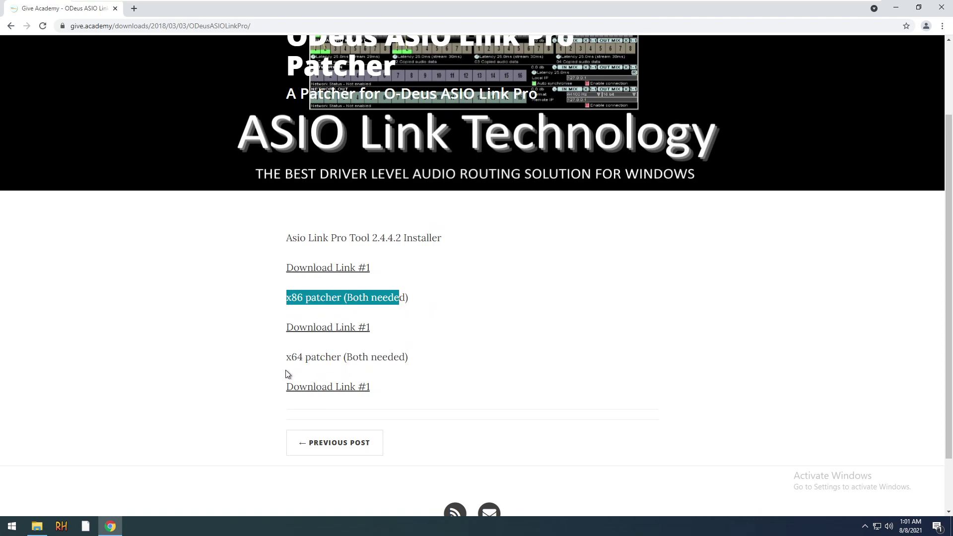
pyautogui.moveTo(286, 358); pyautogui.dragTo(430, 367)
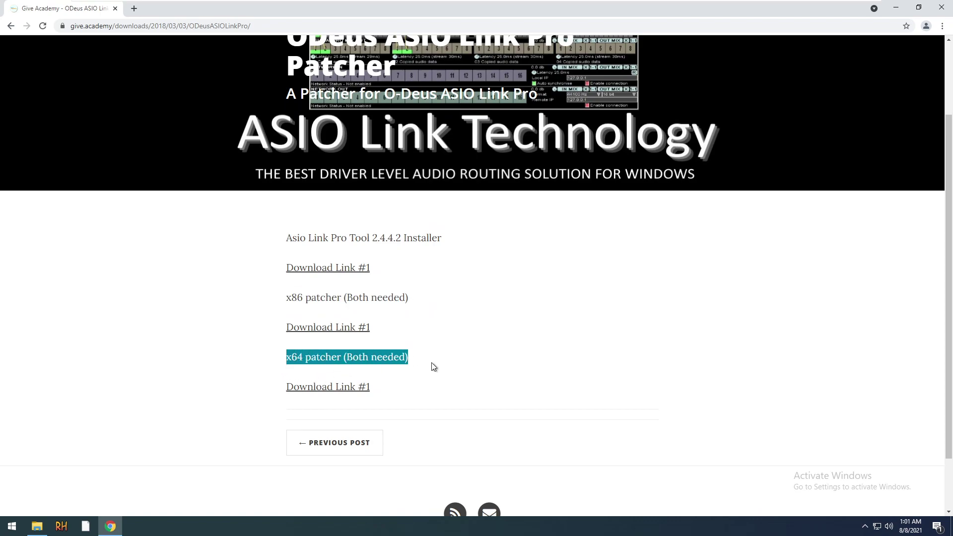
pyautogui.click(277, 361)
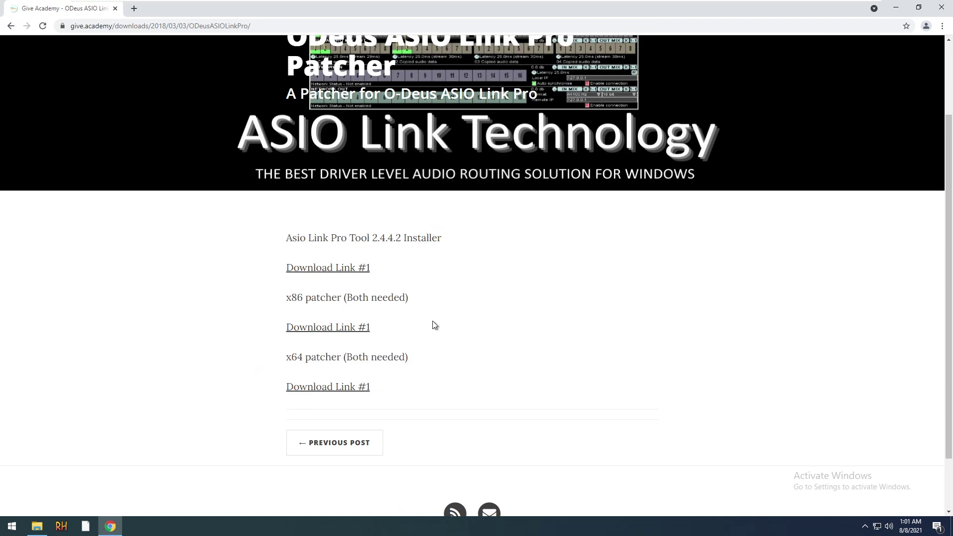
pyautogui.moveTo(411, 358); pyautogui.dragTo(297, 356)
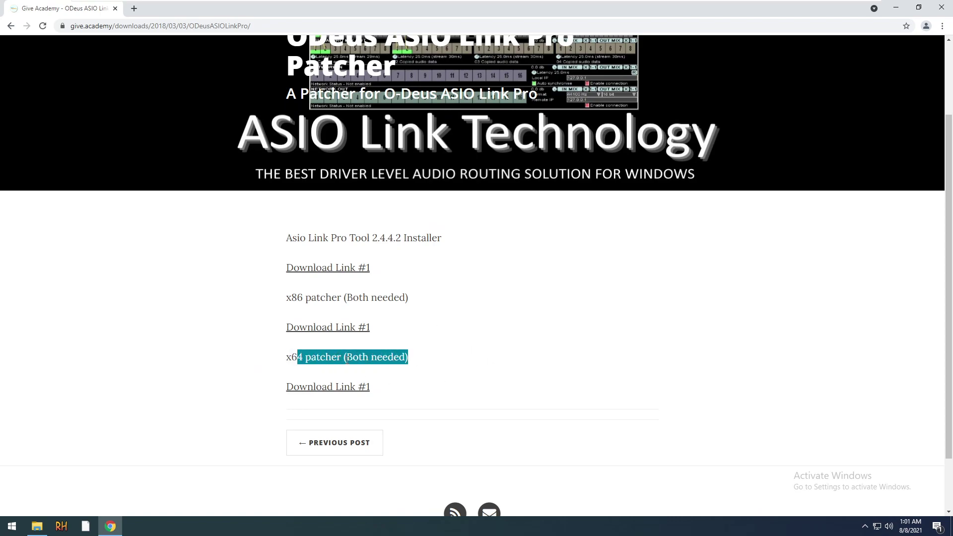
pyautogui.moveTo(433, 299); pyautogui.dragTo(299, 298)
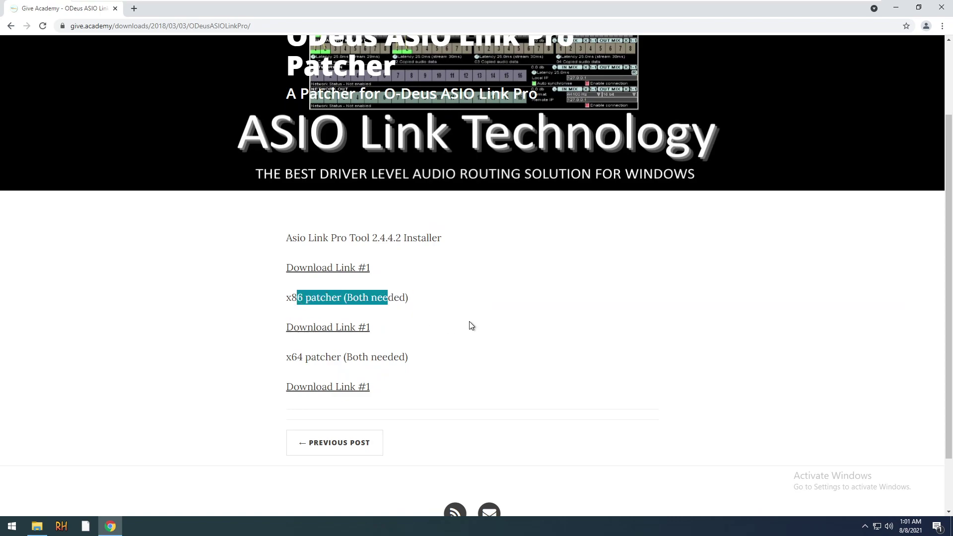
pyautogui.click(428, 363)
pyautogui.moveTo(428, 363); pyautogui.dragTo(308, 356)
pyautogui.moveTo(443, 300); pyautogui.dragTo(303, 298)
pyautogui.click(517, 325)
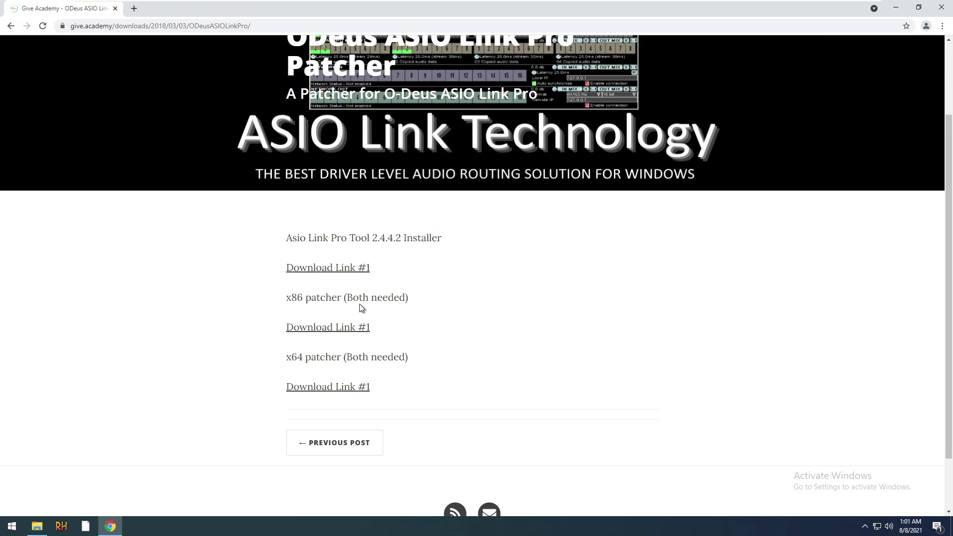
pyautogui.moveTo(347, 300); pyautogui.dragTo(566, 313)
pyautogui.click(616, 349)
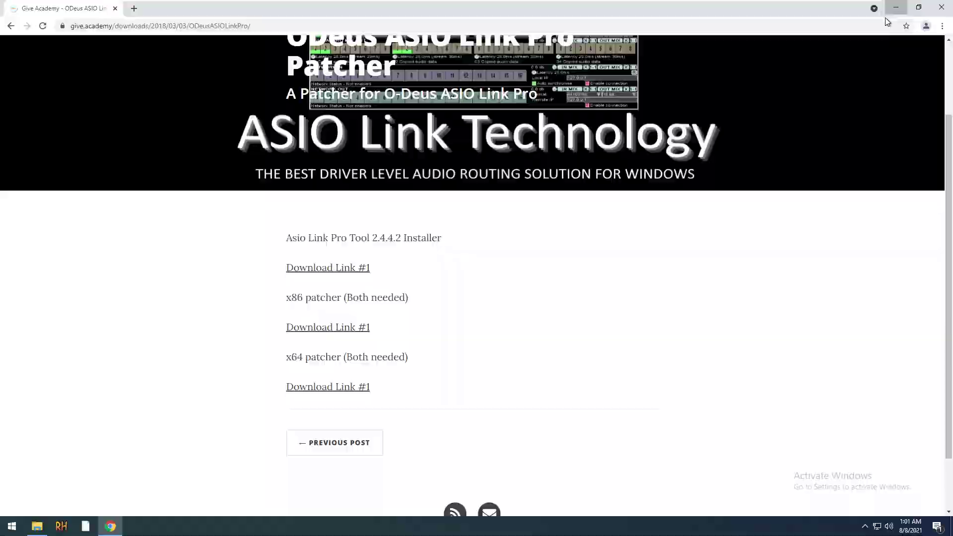
# Minimize the browser and open the ASIOLinkPro folder under Program Files (x86) in File Explorer
pyautogui.click(896, 8)
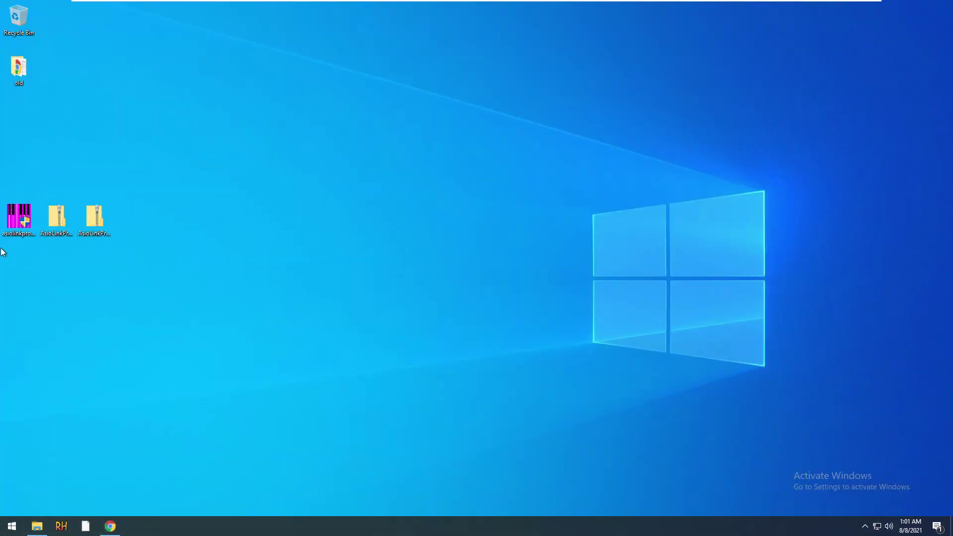
pyautogui.click(53, 229)
pyautogui.click(98, 239)
pyautogui.click(35, 525)
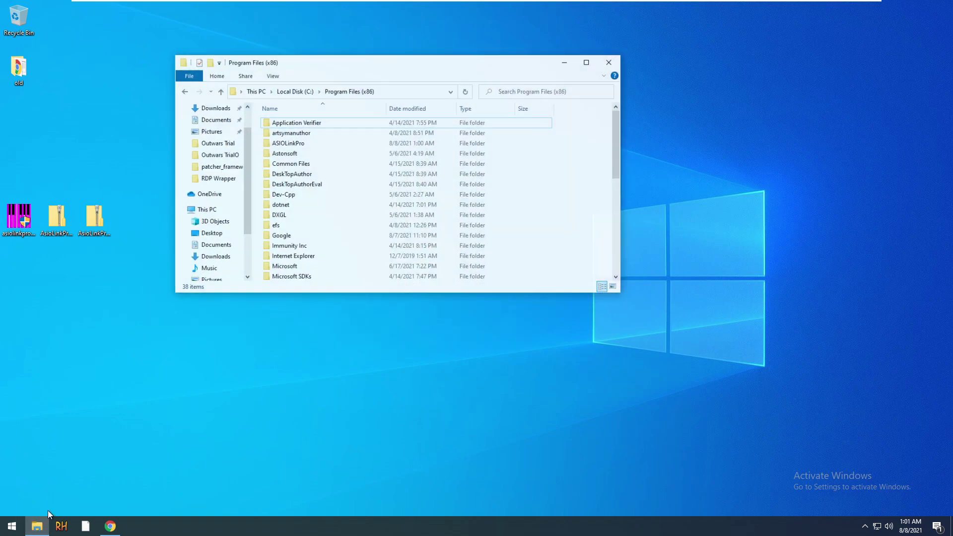
pyautogui.doubleClick(349, 136)
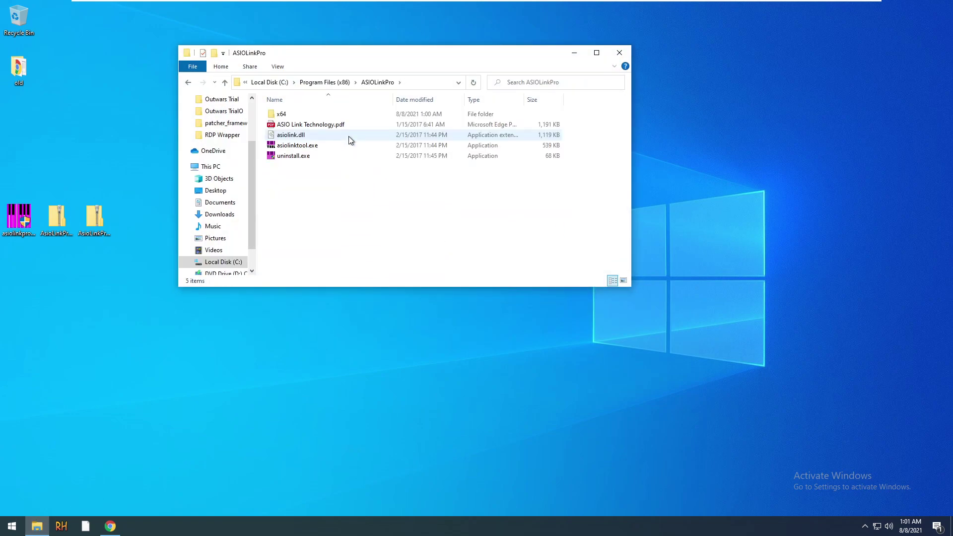
pyautogui.moveTo(415, 58); pyautogui.dragTo(482, 63)
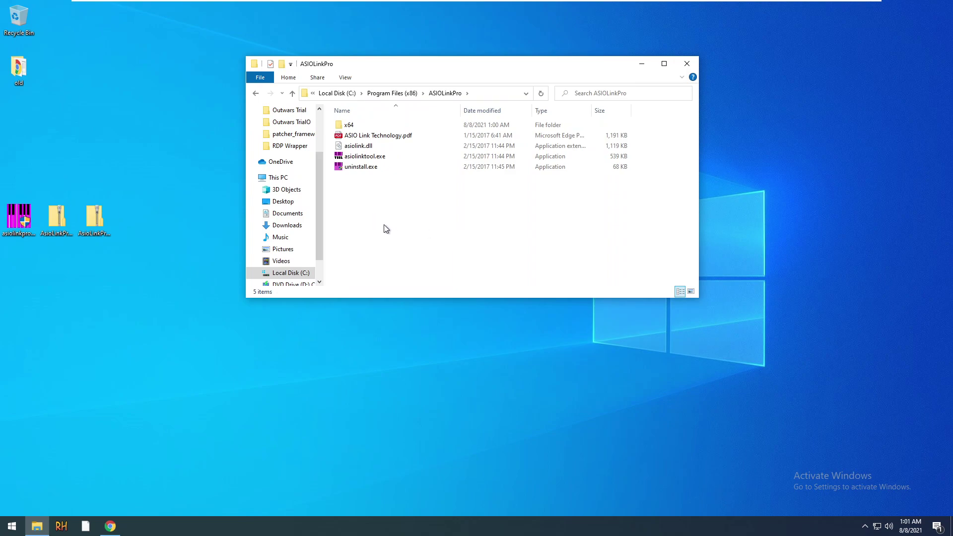
# Inspect the install files and the x64 subfolder's asiolink.dll, then go back to ASIOLinkPro
pyautogui.click(376, 156)
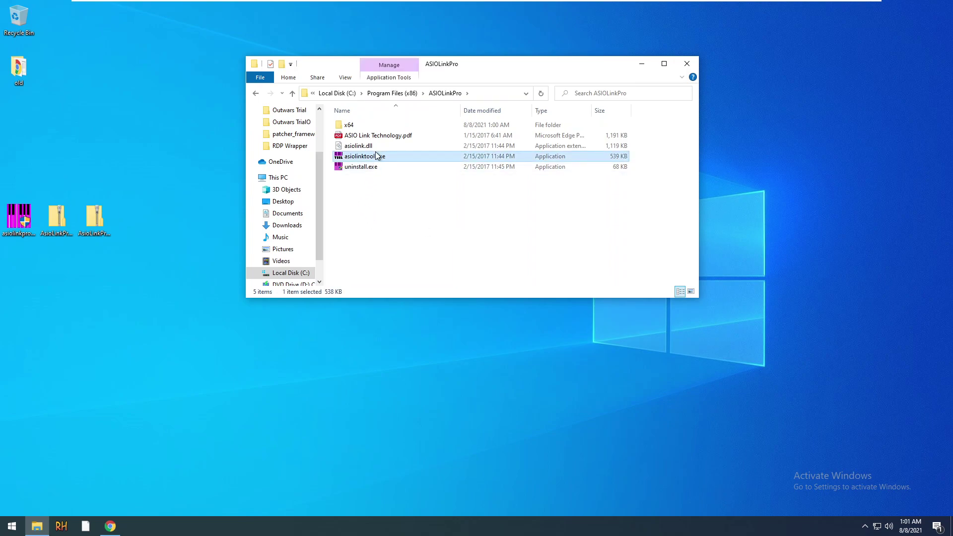
pyautogui.click(377, 167)
pyautogui.click(375, 219)
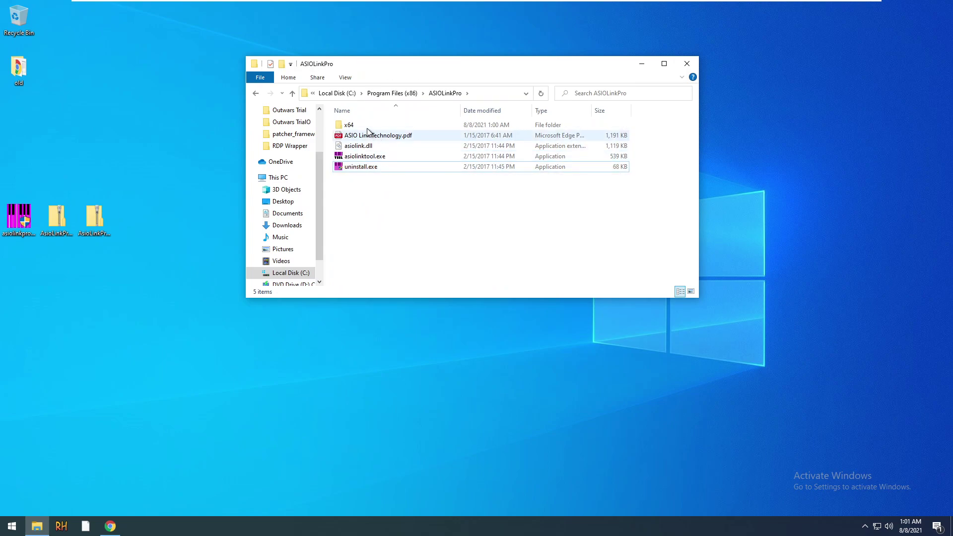
pyautogui.doubleClick(356, 126)
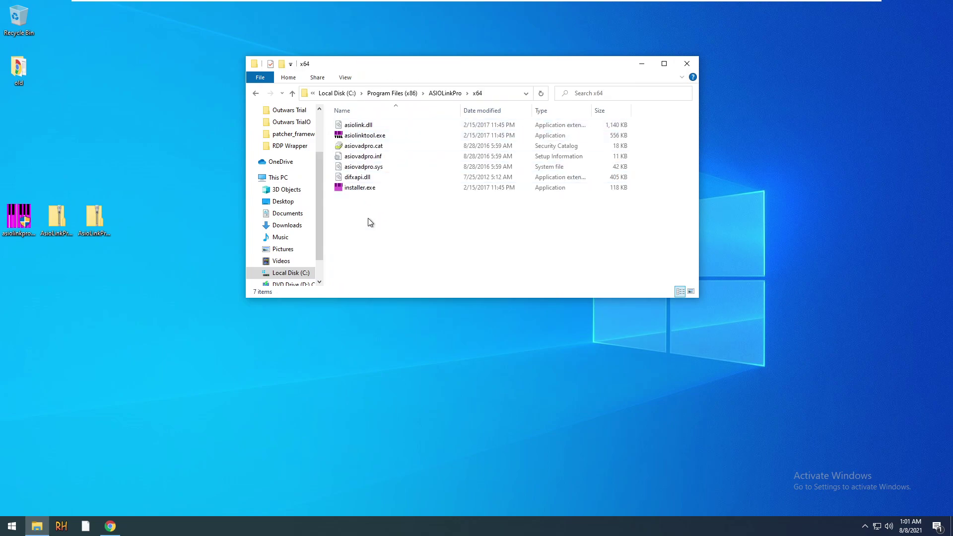
pyautogui.click(381, 129)
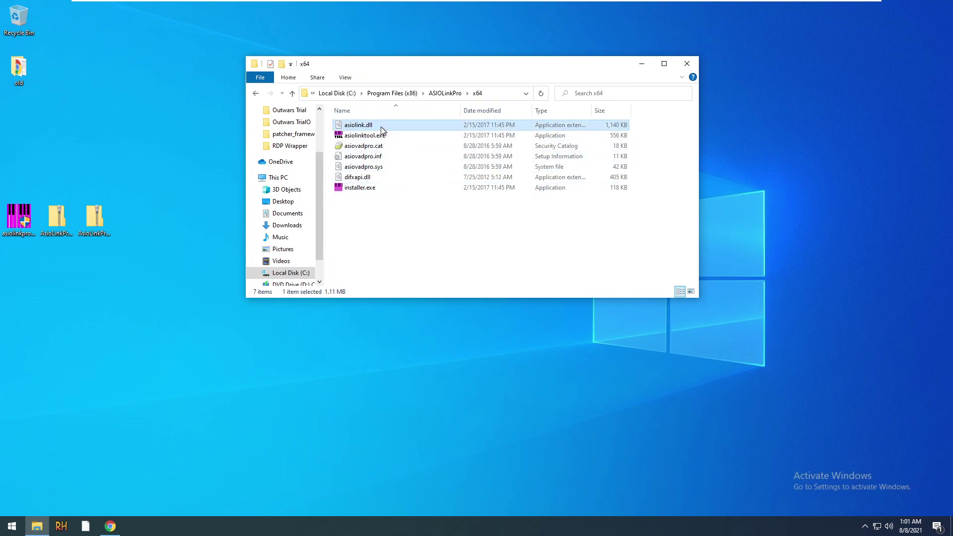
pyautogui.click(357, 136)
pyautogui.click(396, 249)
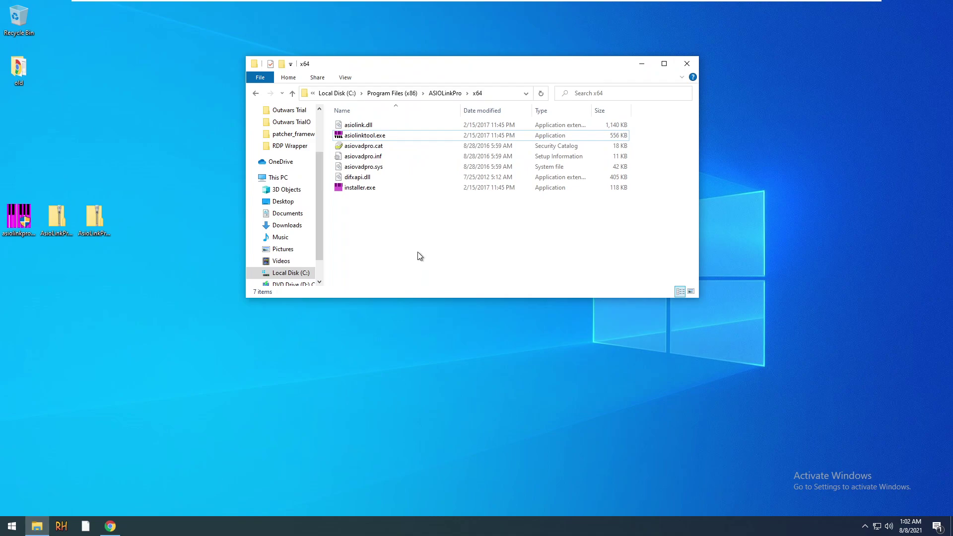
pyautogui.press('BackSpace')
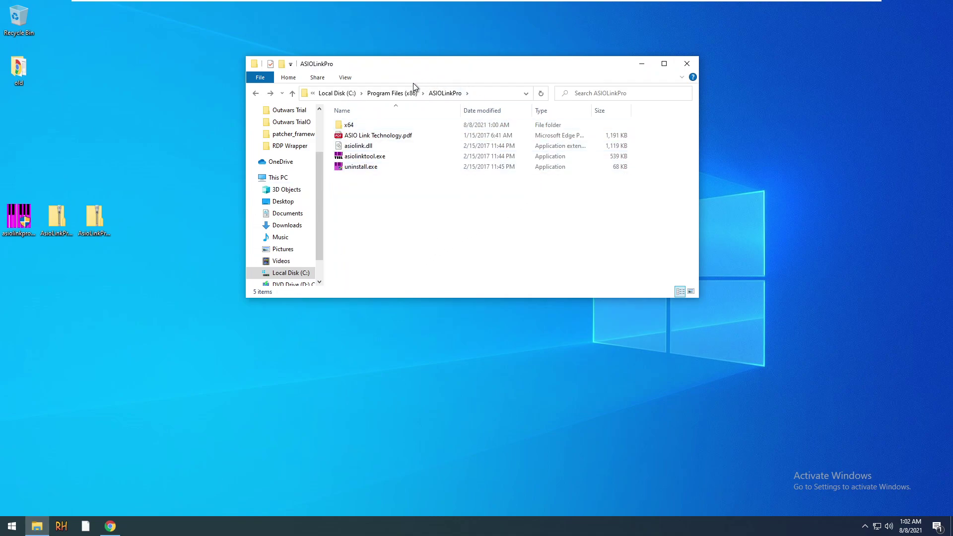
# Copy AsioLinkProToolPatcher_x86.exe from the x86 patcher zip into ASIOLinkPro, granting administrator permission
pyautogui.doubleClick(58, 230)
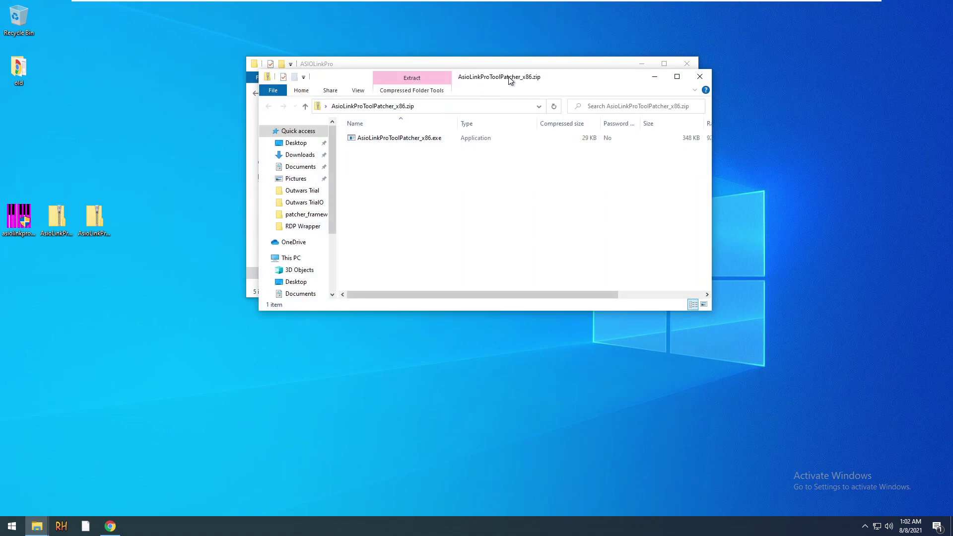
pyautogui.moveTo(506, 82); pyautogui.dragTo(356, 238)
pyautogui.moveTo(248, 294); pyautogui.dragTo(432, 197)
pyautogui.click(452, 197)
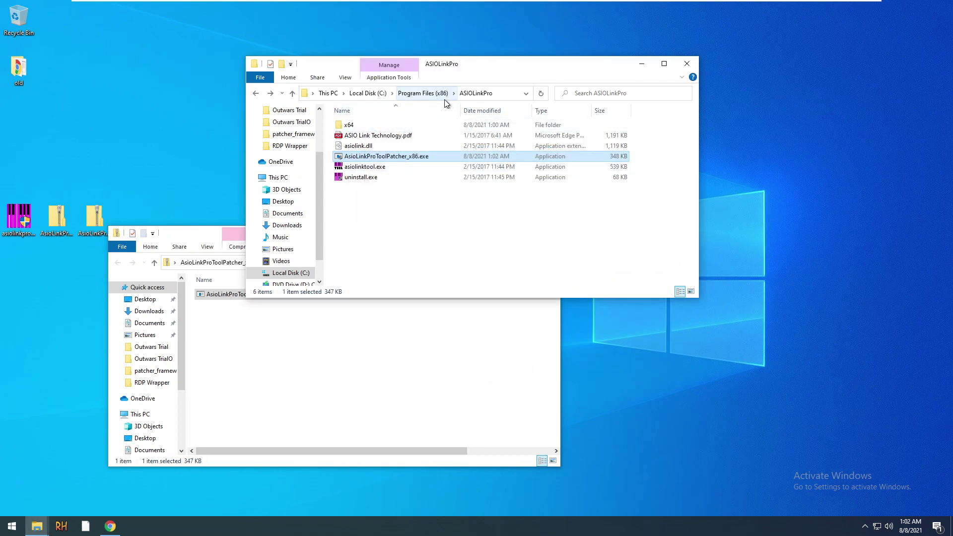
# Rearrange the zip and ASIOLinkPro windows, then close the zip archive window
pyautogui.click(404, 321)
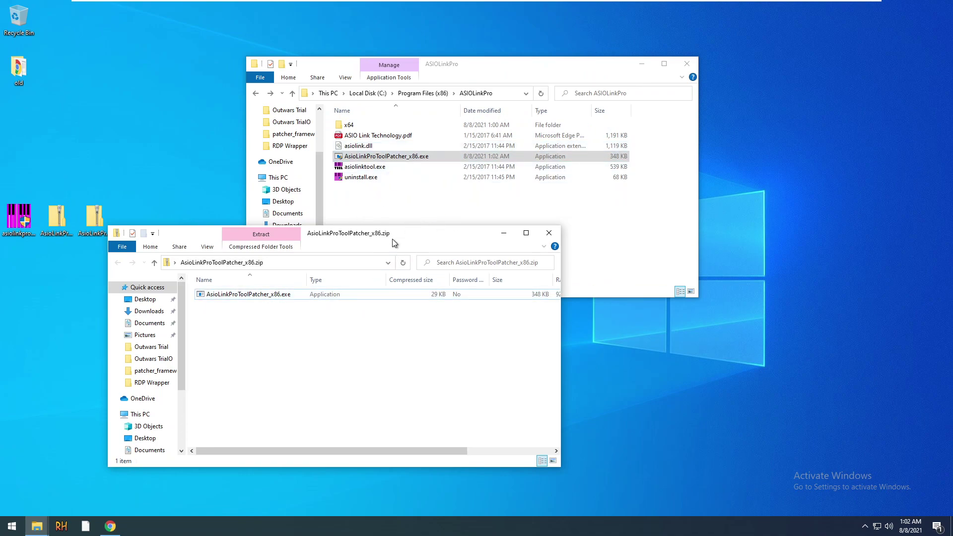
pyautogui.moveTo(394, 239); pyautogui.dragTo(355, 266)
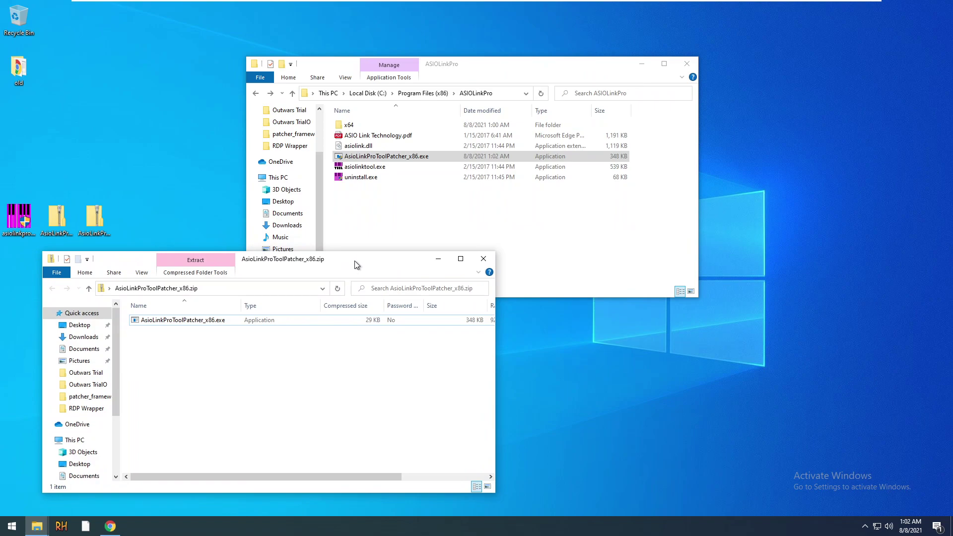
pyautogui.moveTo(355, 261); pyautogui.dragTo(331, 267)
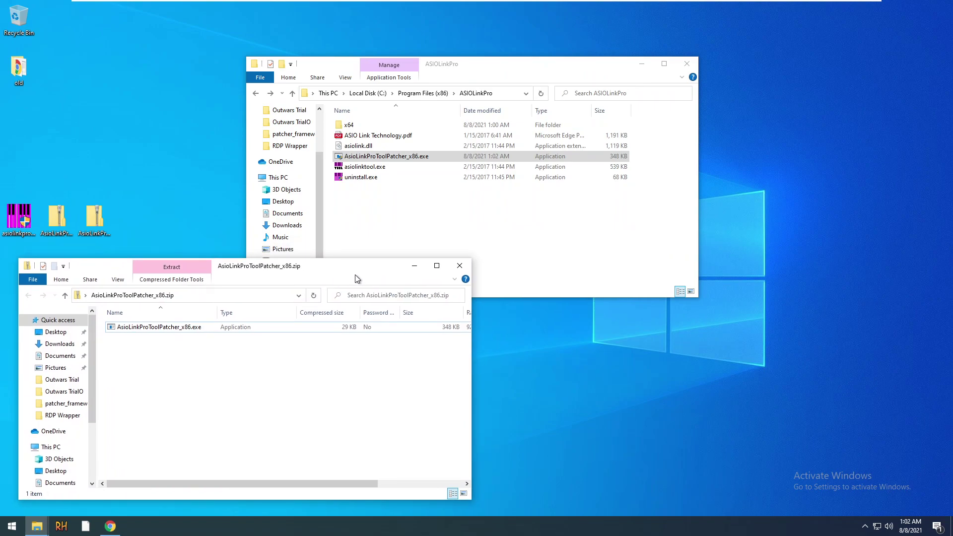
pyautogui.click(407, 222)
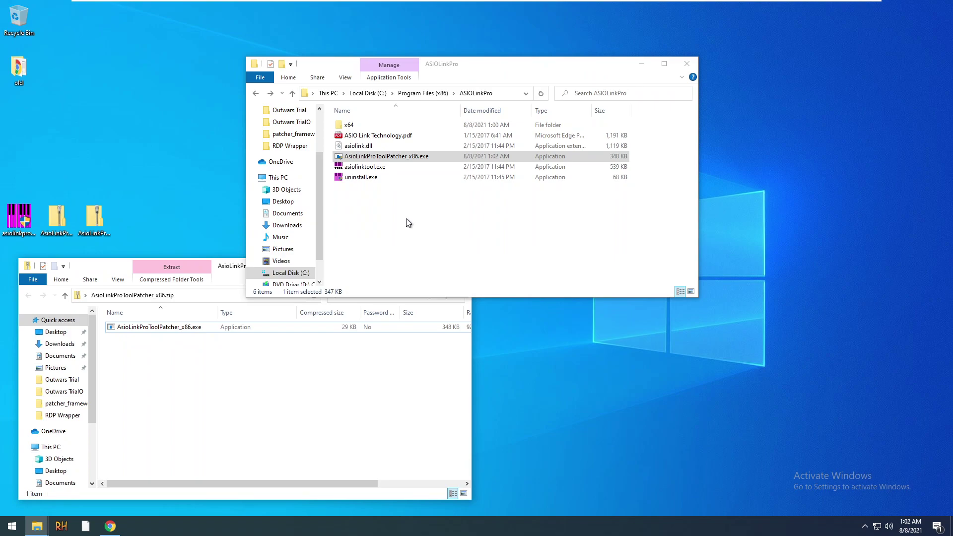
pyautogui.click(360, 379)
pyautogui.click(382, 243)
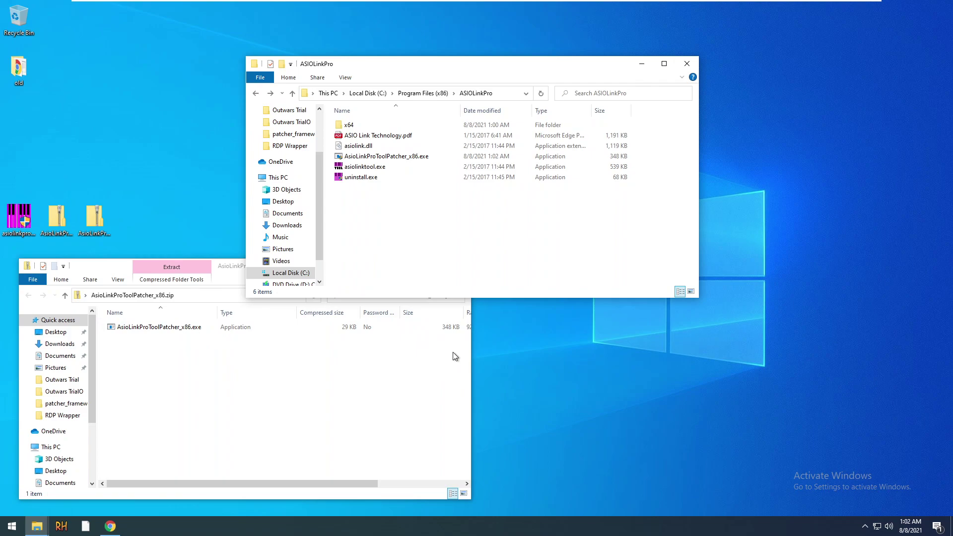
pyautogui.click(419, 405)
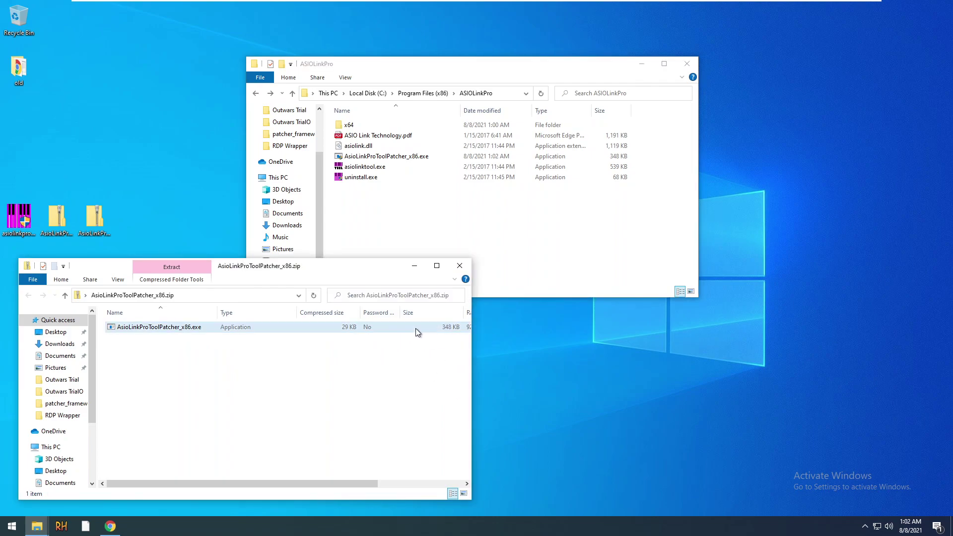
pyautogui.click(466, 271)
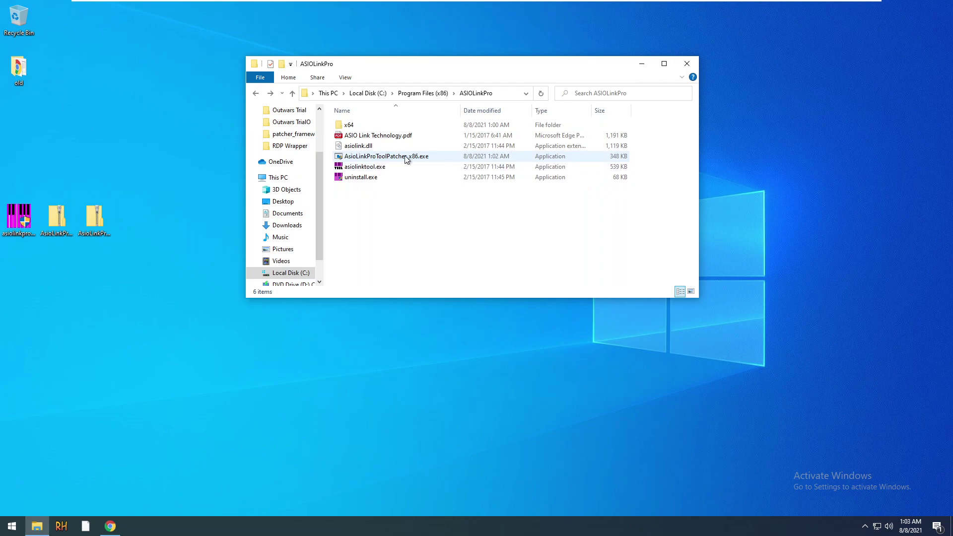
# Select AsioLinkProToolPatcher_x86.exe and bring up its context menu
pyautogui.click(387, 158)
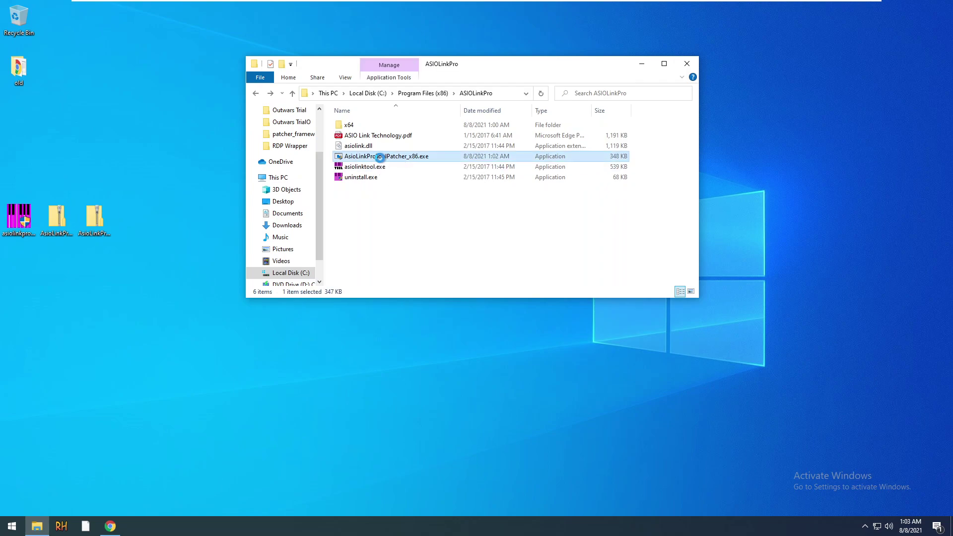
pyautogui.rightClick(387, 157)
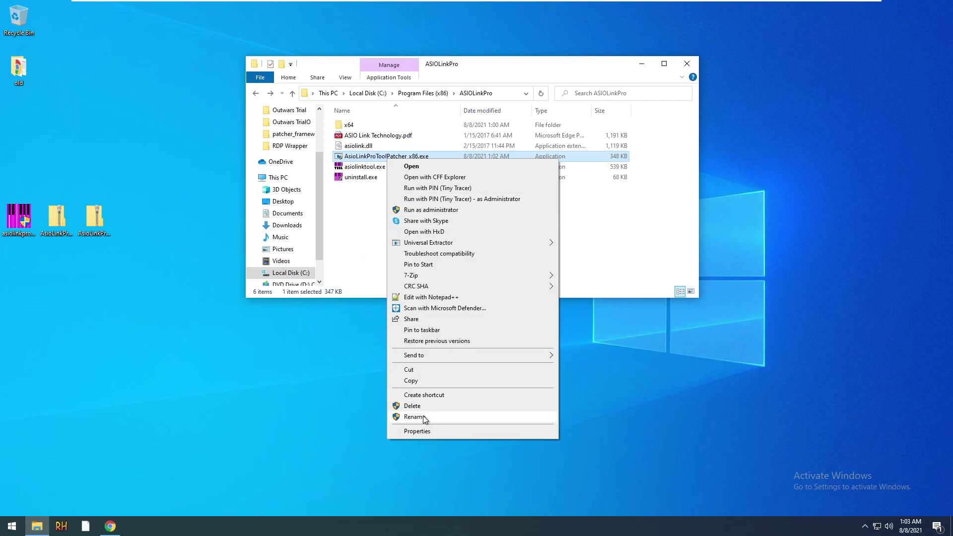
# Tick Unblock for AsioLinkProToolPatcher_x86.exe, apply it with administrator permission past the error, and close Properties
pyautogui.click(426, 432)
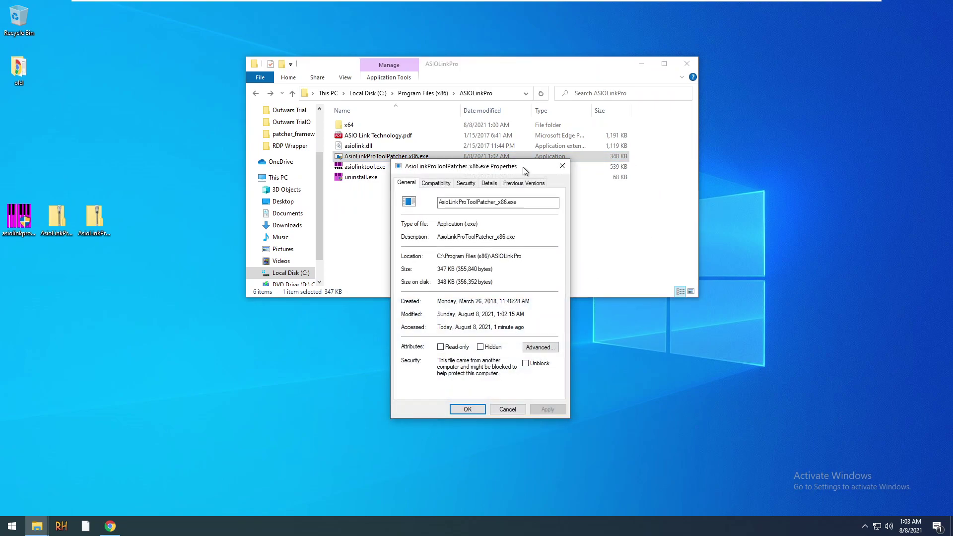
pyautogui.moveTo(484, 169); pyautogui.dragTo(427, 144)
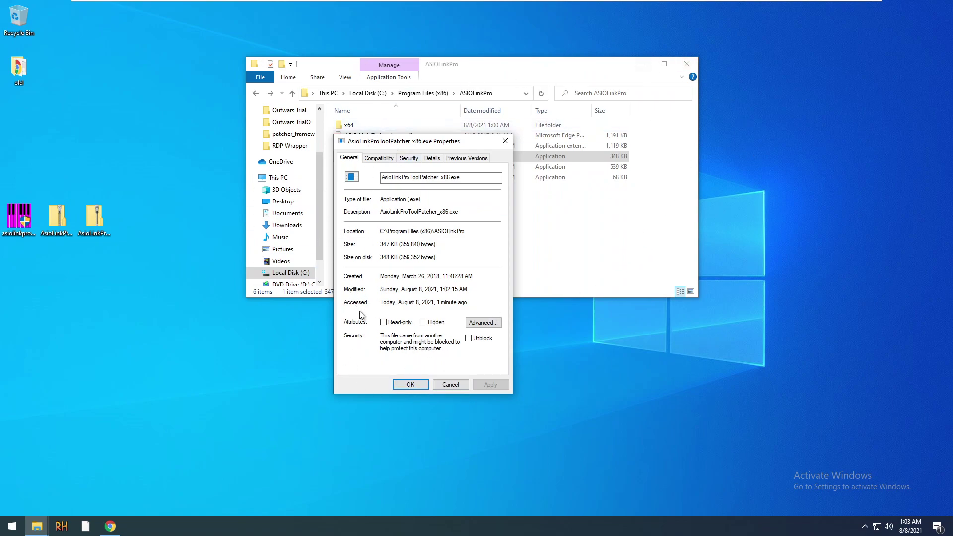
pyautogui.click(469, 339)
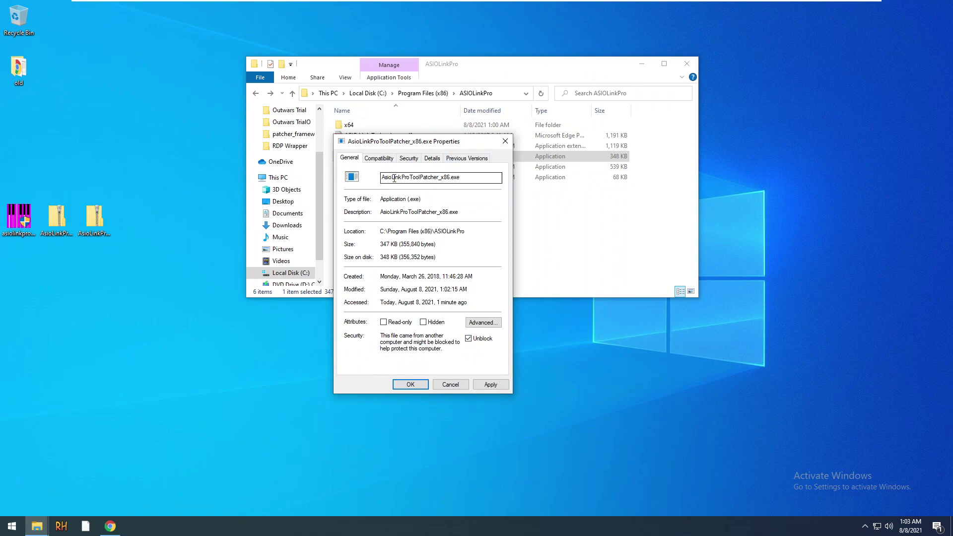
pyautogui.click(380, 160)
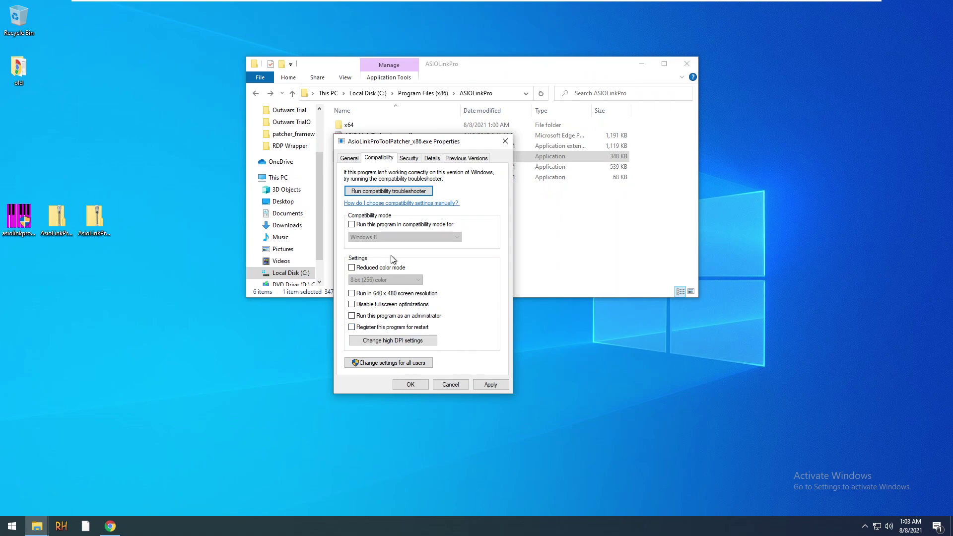
pyautogui.click(350, 159)
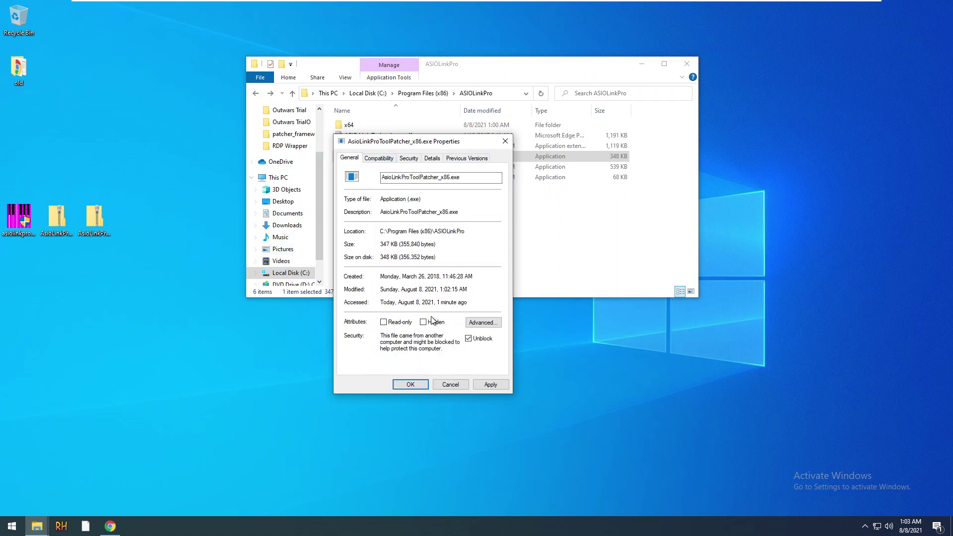
pyautogui.click(469, 338)
pyautogui.click(490, 385)
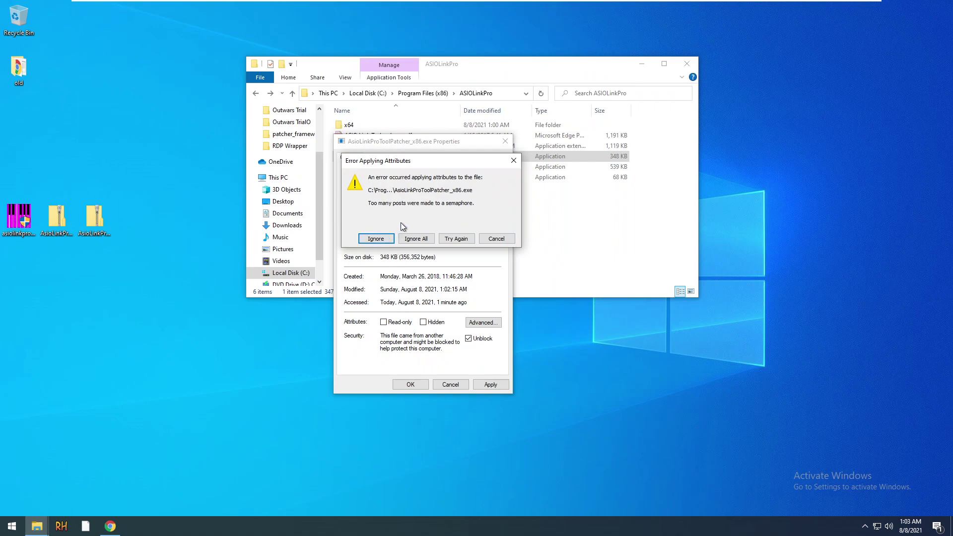
pyautogui.click(463, 242)
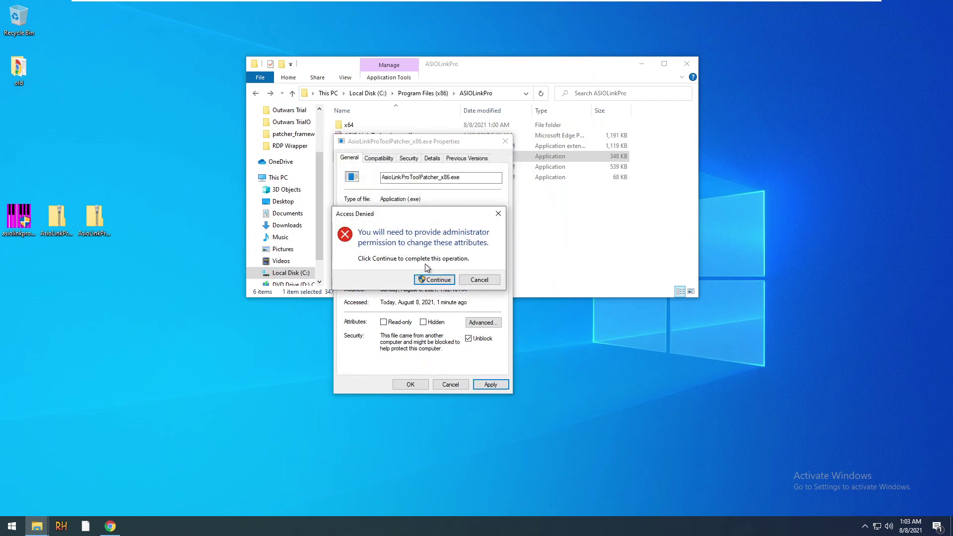
pyautogui.click(434, 280)
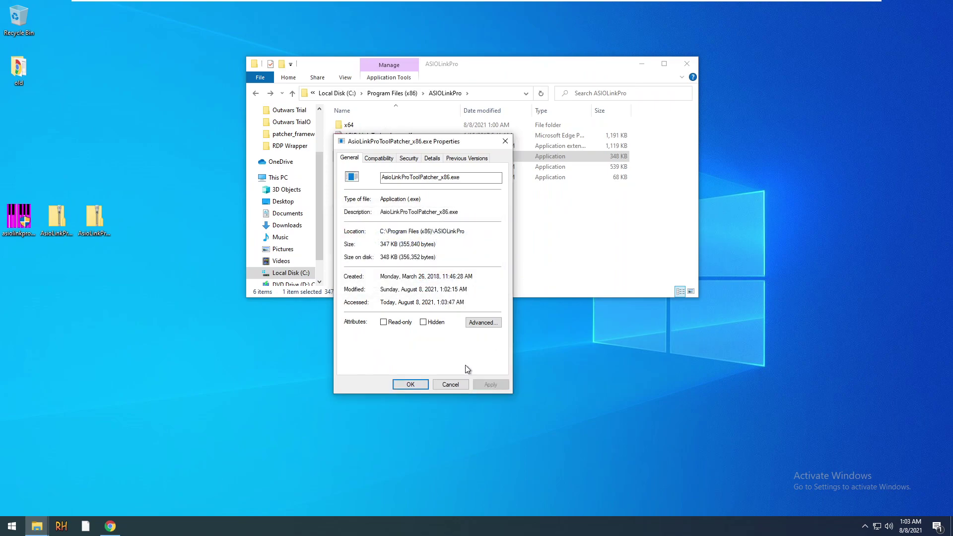
pyautogui.click(410, 384)
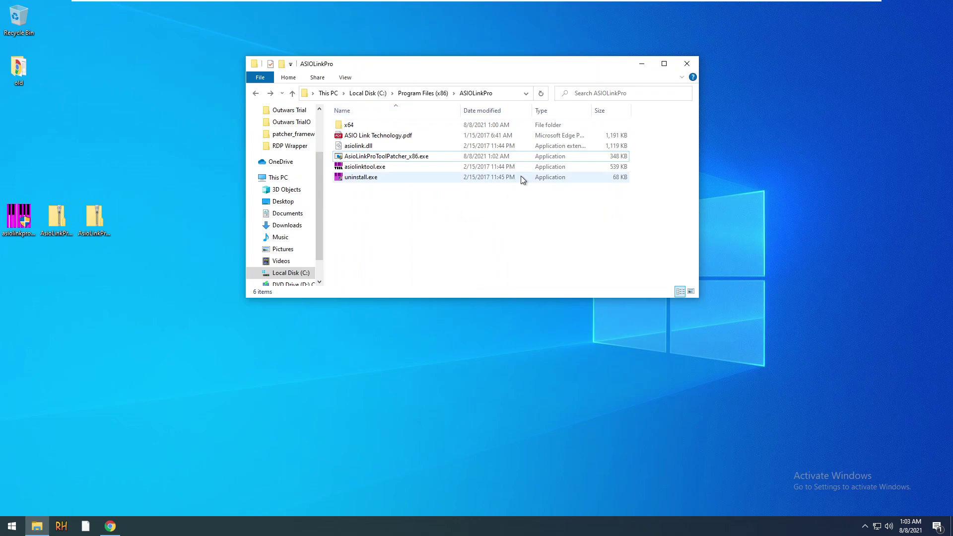
# Run the x86 patcher as administrator, check its SUCCESS output, and exit the console's select mode
pyautogui.doubleClick(379, 156)
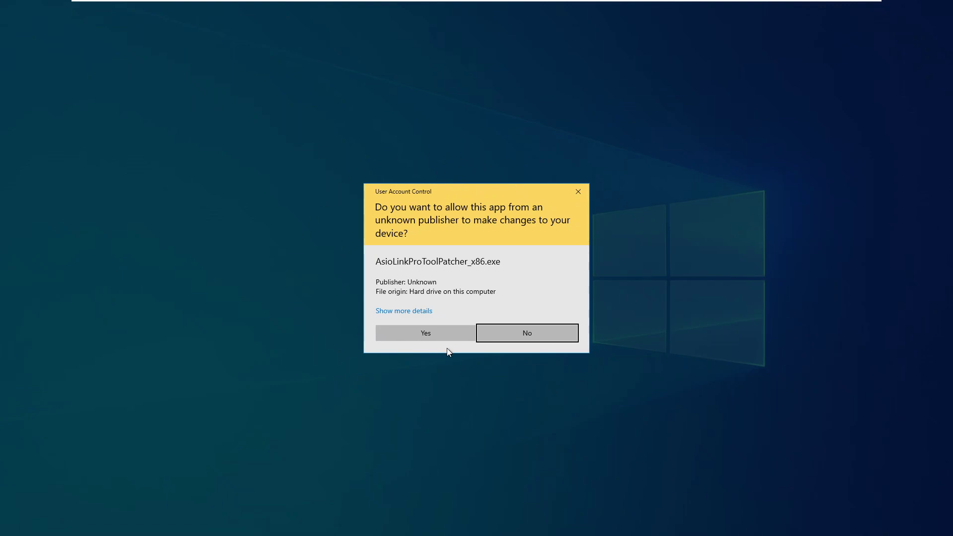
pyautogui.click(418, 338)
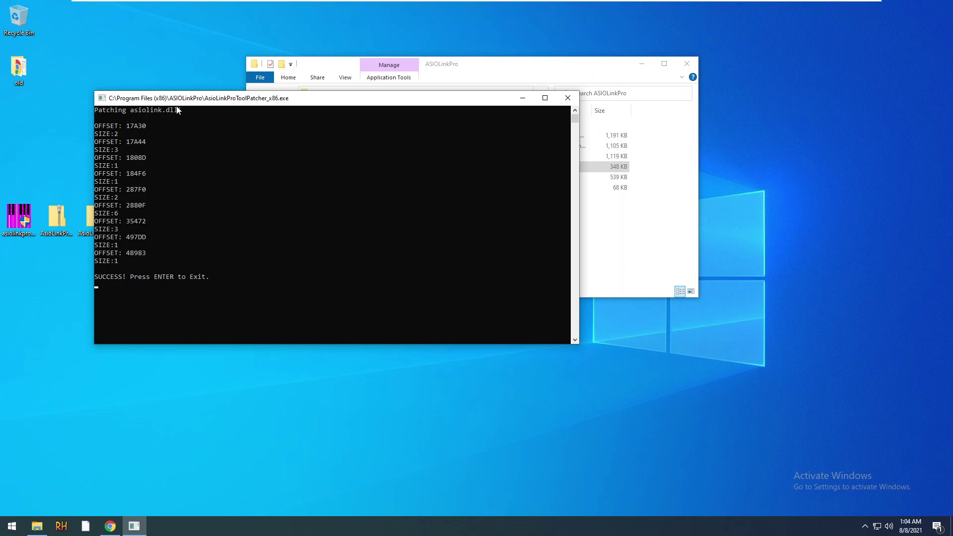
pyautogui.moveTo(199, 98); pyautogui.dragTo(386, 198)
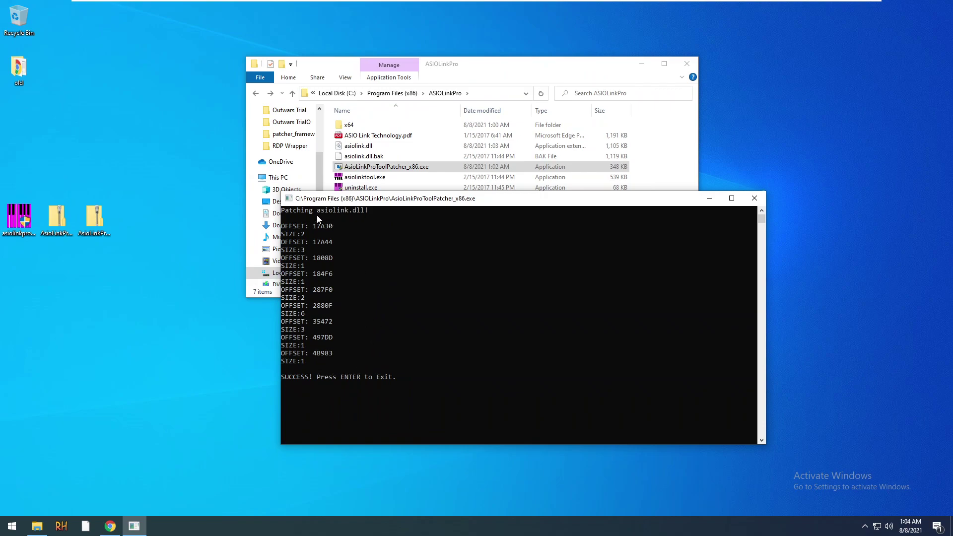
pyautogui.moveTo(310, 224); pyautogui.dragTo(328, 267)
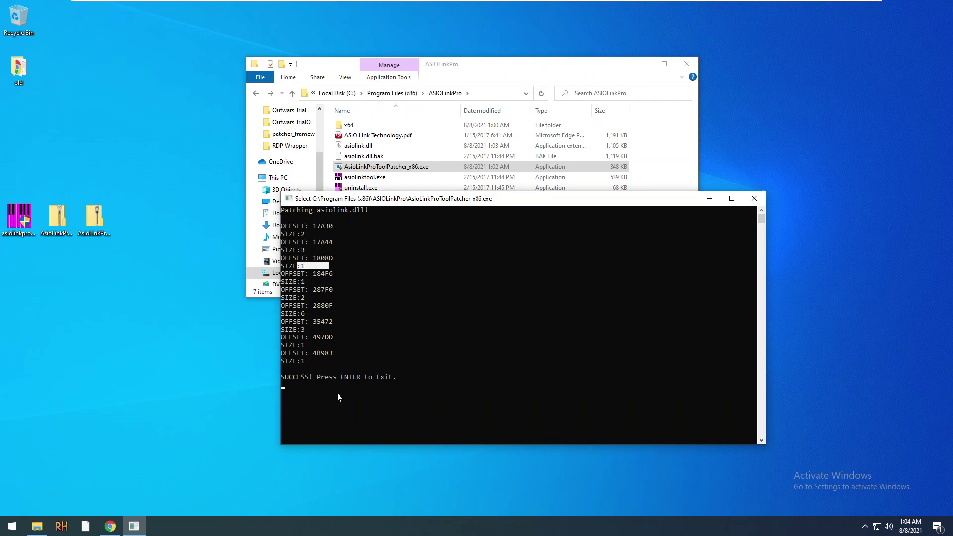
pyautogui.moveTo(436, 198); pyautogui.dragTo(260, 136)
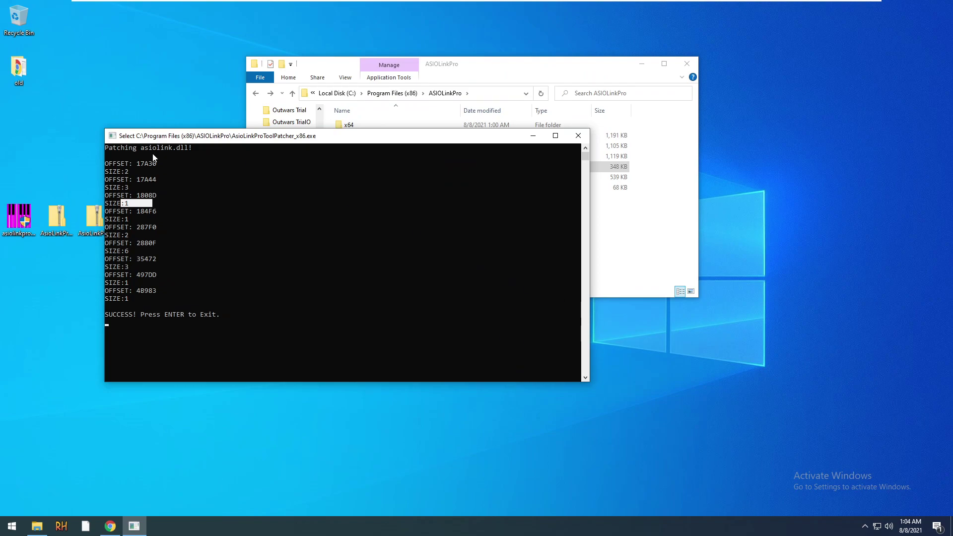
pyautogui.click(152, 251)
pyautogui.click(225, 220)
pyautogui.press('Return')
pyautogui.press('Return')
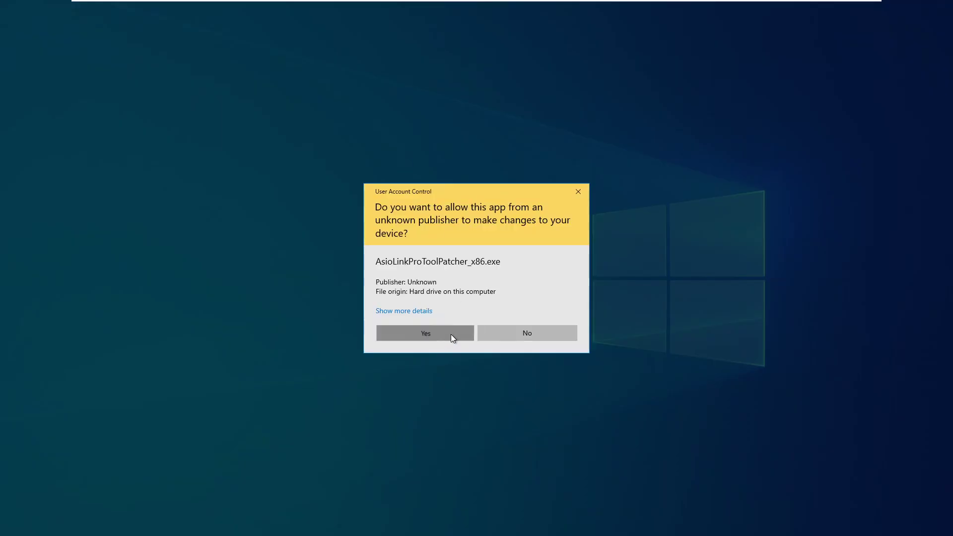
# Allow the patcher rerun, scroll through its BYTE NO MATCH output, and close the console
pyautogui.click(451, 334)
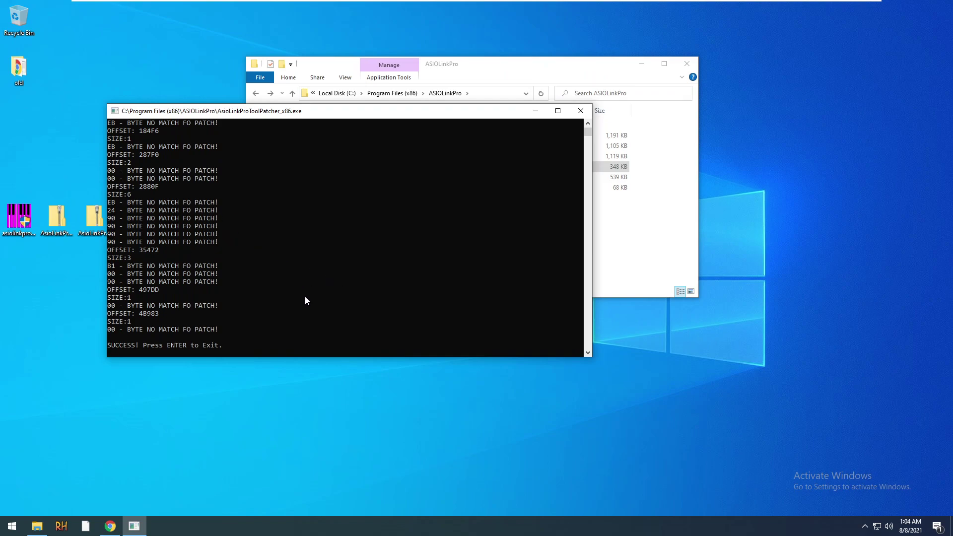
pyautogui.scroll(-2, 298, 295)
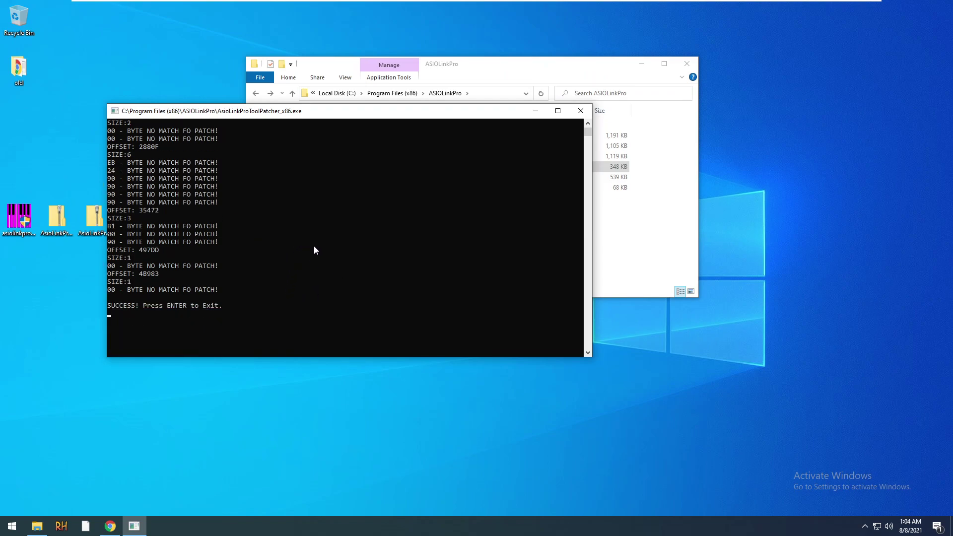
pyautogui.scroll(6, 316, 254)
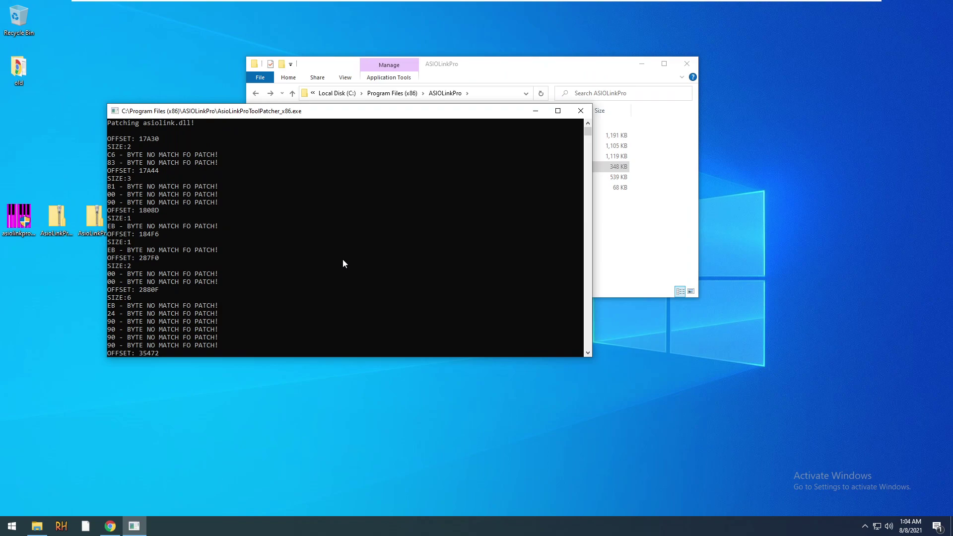
pyautogui.scroll(-4, 343, 263)
pyautogui.scroll(-3, 326, 248)
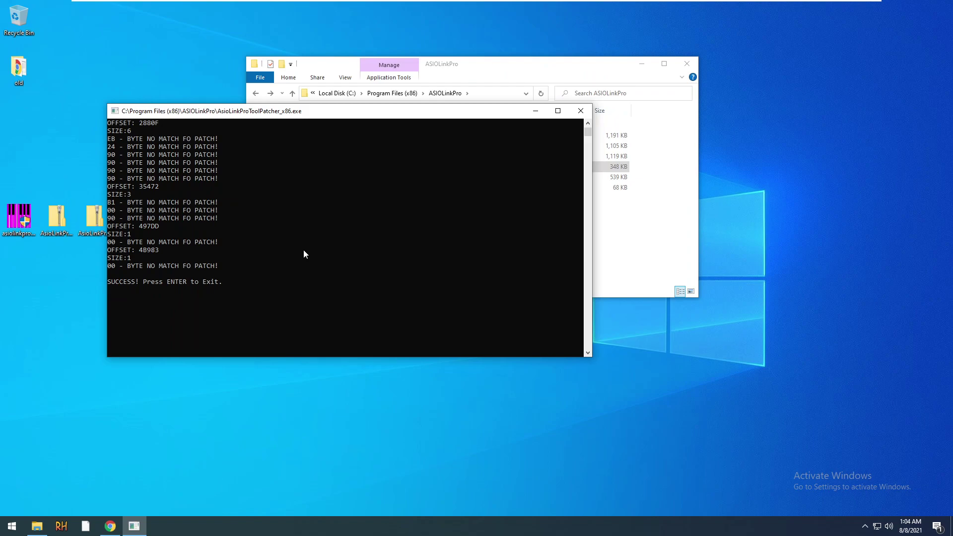
pyautogui.press('Return')
# Look over asiolink.dll and asiolink.dll.bak, cancelling an accidental rename of the backup
pyautogui.click(414, 157)
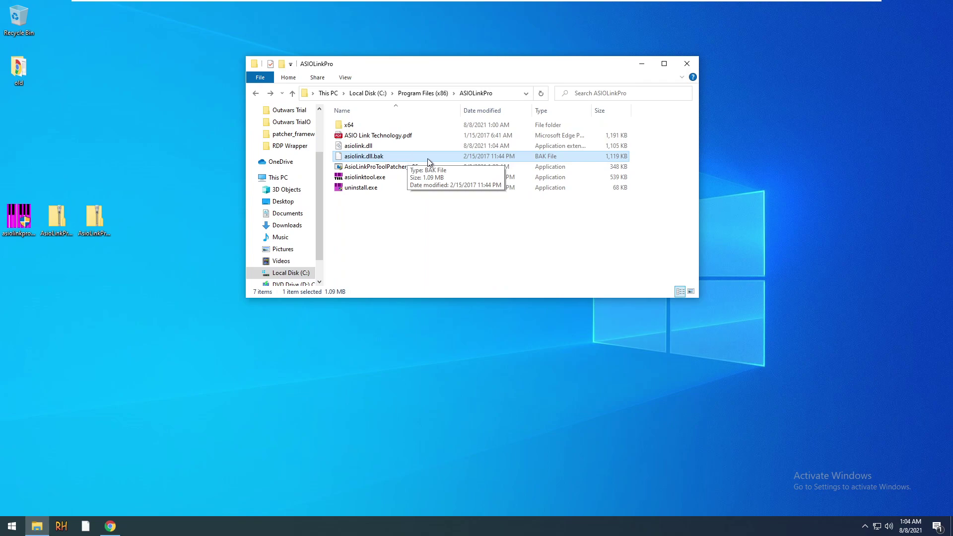
pyautogui.click(398, 146)
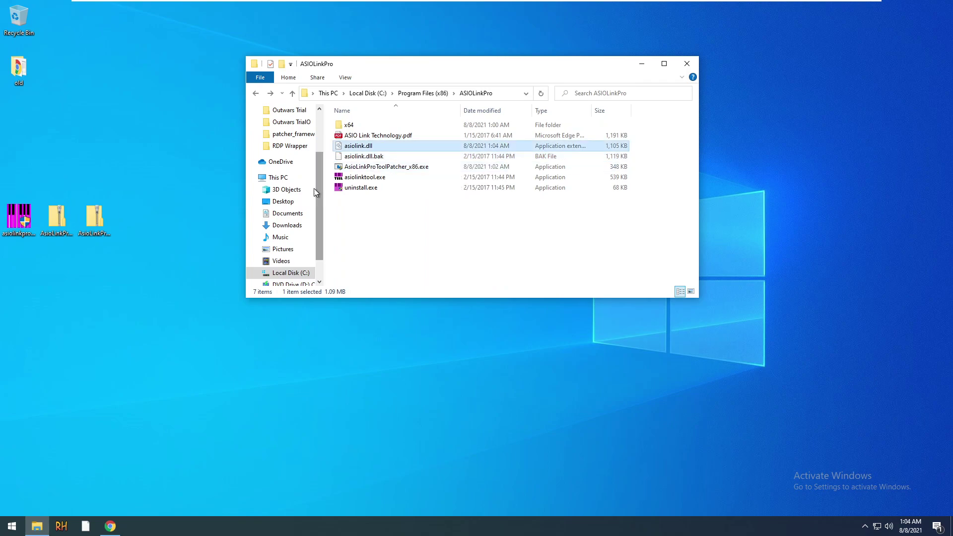
pyautogui.click(382, 157)
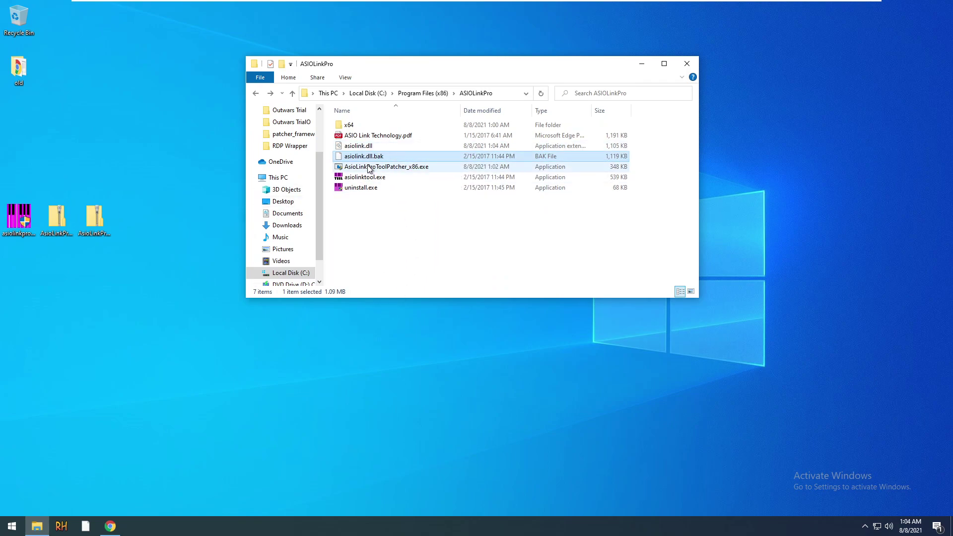
pyautogui.click(376, 157)
pyautogui.click(363, 269)
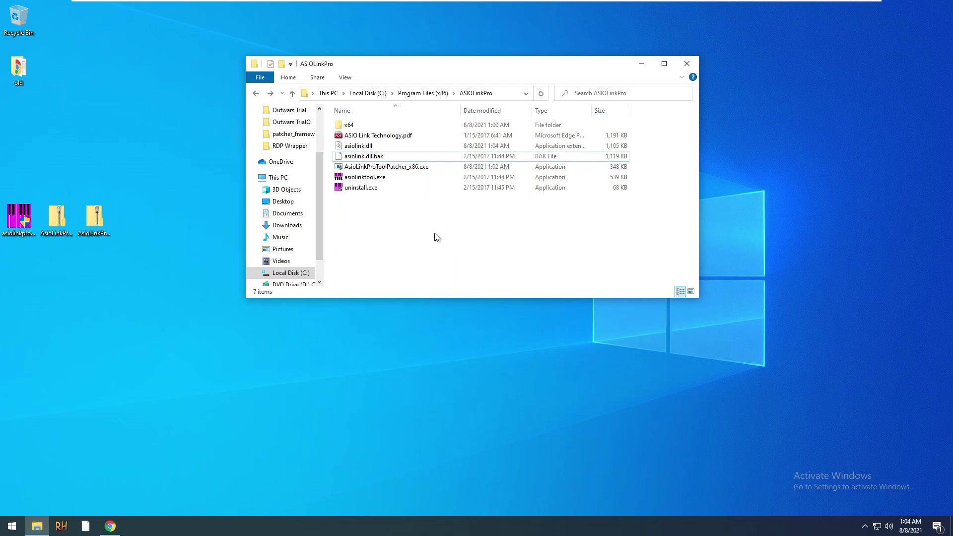
# Delete AsioLinkProToolPatcher_x86.exe and asiolink.dll.bak, granting administrator permission for each
pyautogui.click(403, 169)
pyautogui.press('Delete')
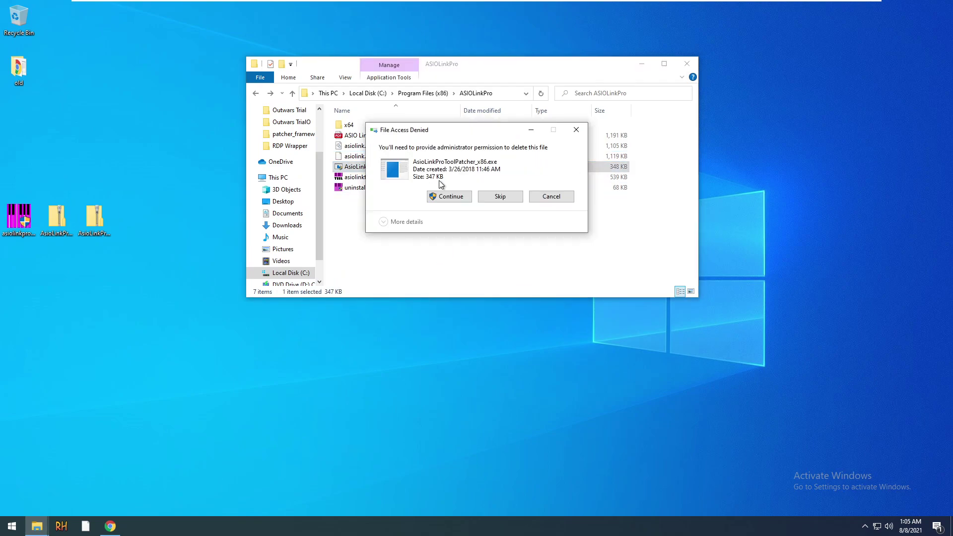
pyautogui.click(447, 197)
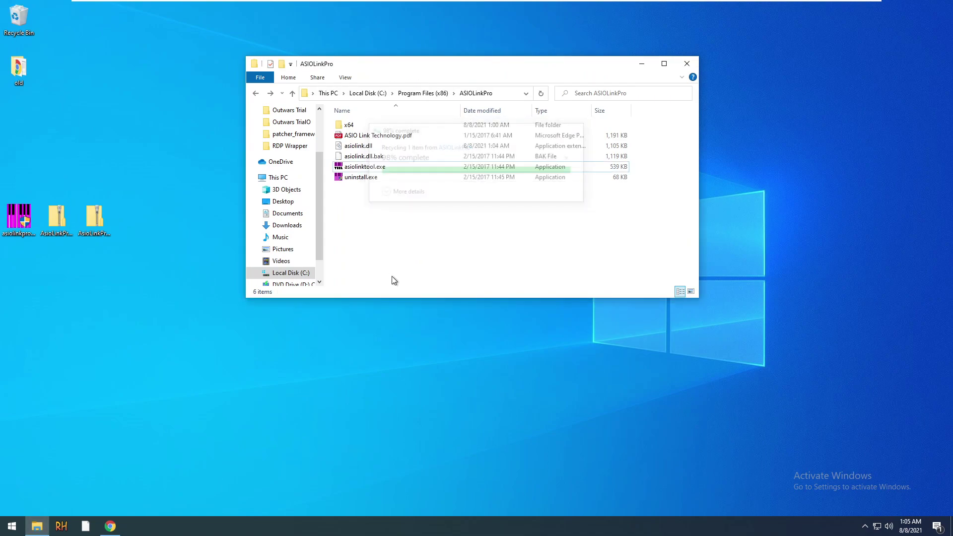
pyautogui.click(373, 158)
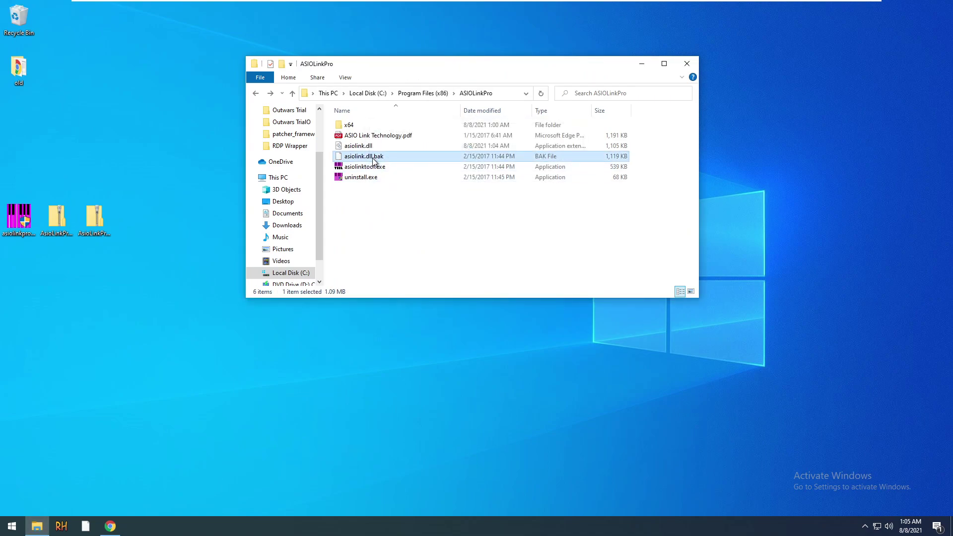
pyautogui.press('Delete')
pyautogui.click(425, 194)
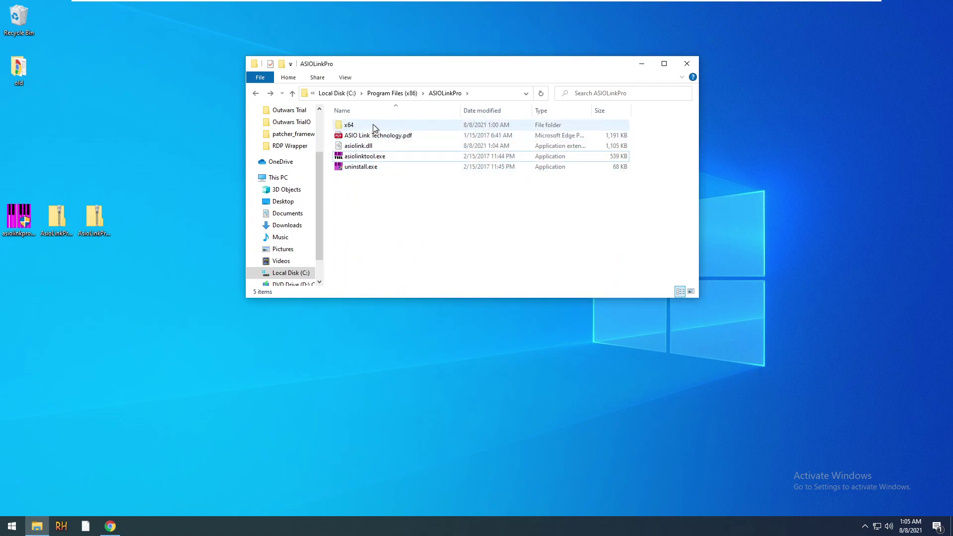
# Open the ASIOLinkPro x64 folder and the x64 patcher zip from the desktop
pyautogui.doubleClick(374, 124)
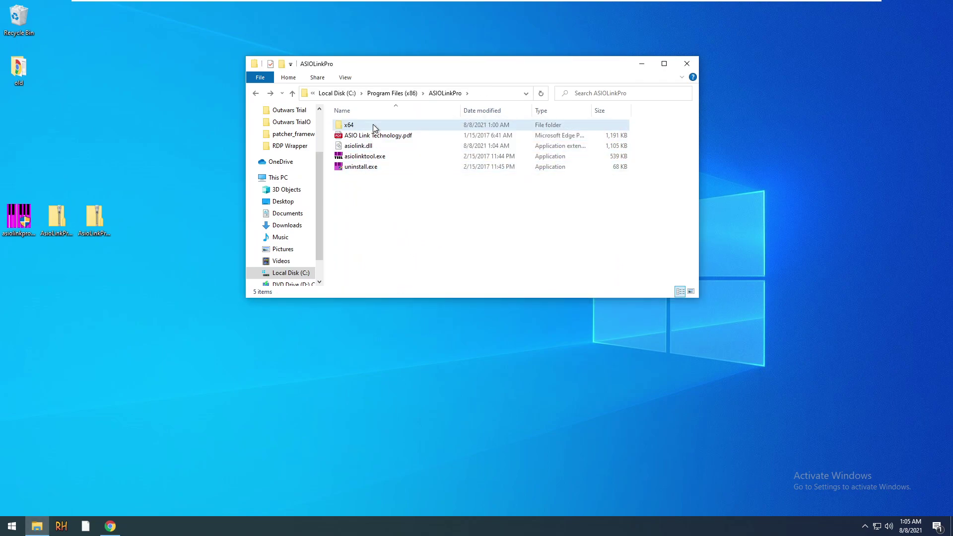
pyautogui.click(104, 223)
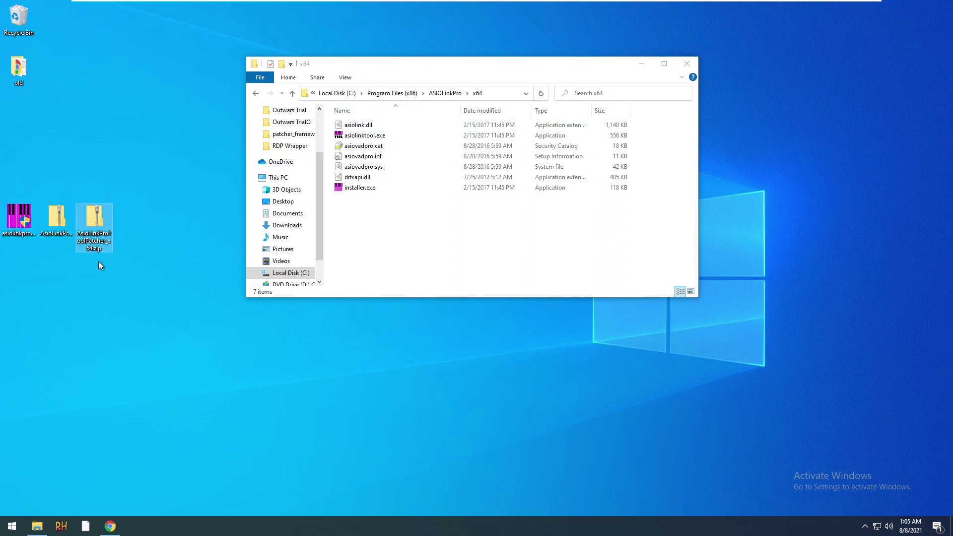
pyautogui.press('Return')
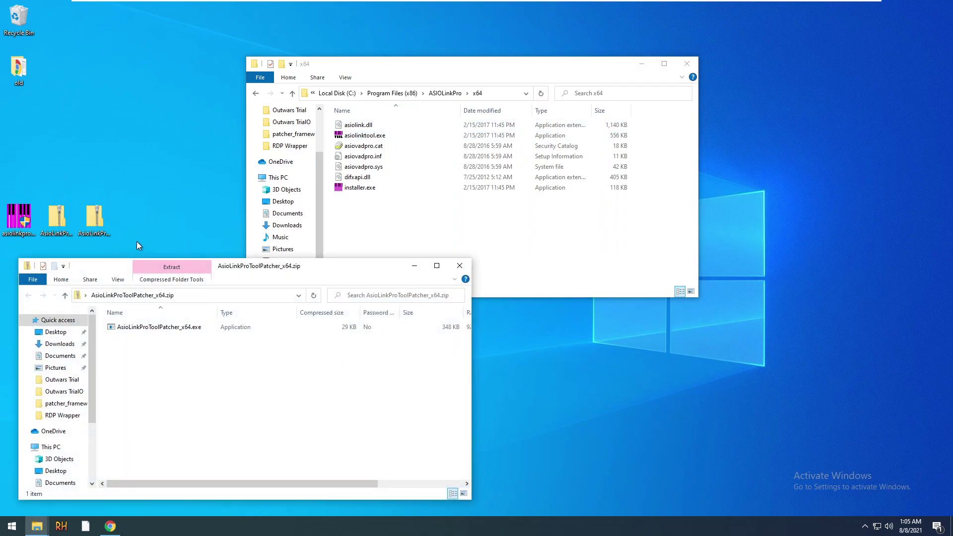
pyautogui.click(445, 234)
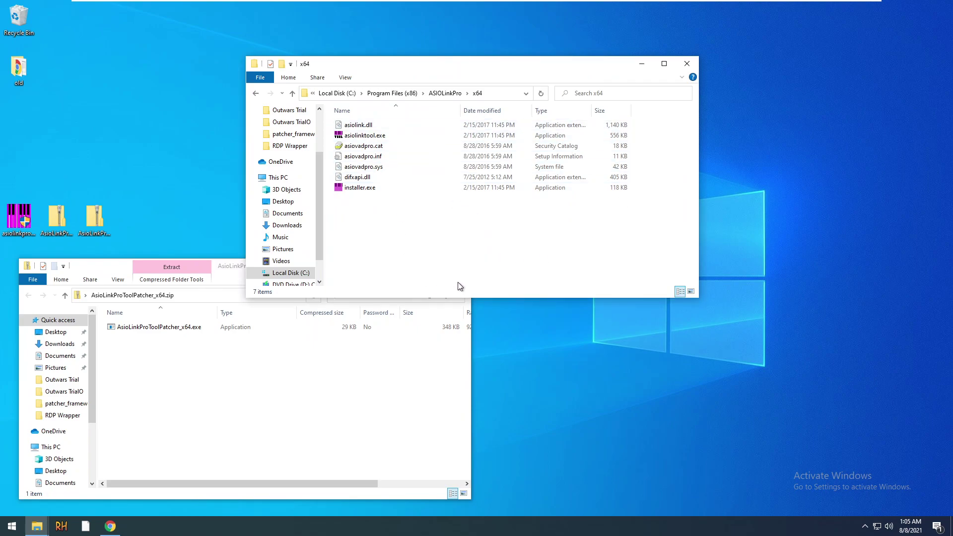
# Copy AsioLinkProToolPatcher_x64.exe into the x64 folder with administrator permission, then close the zip
pyautogui.click(406, 357)
pyautogui.moveTo(148, 328); pyautogui.dragTo(422, 236)
pyautogui.click(450, 196)
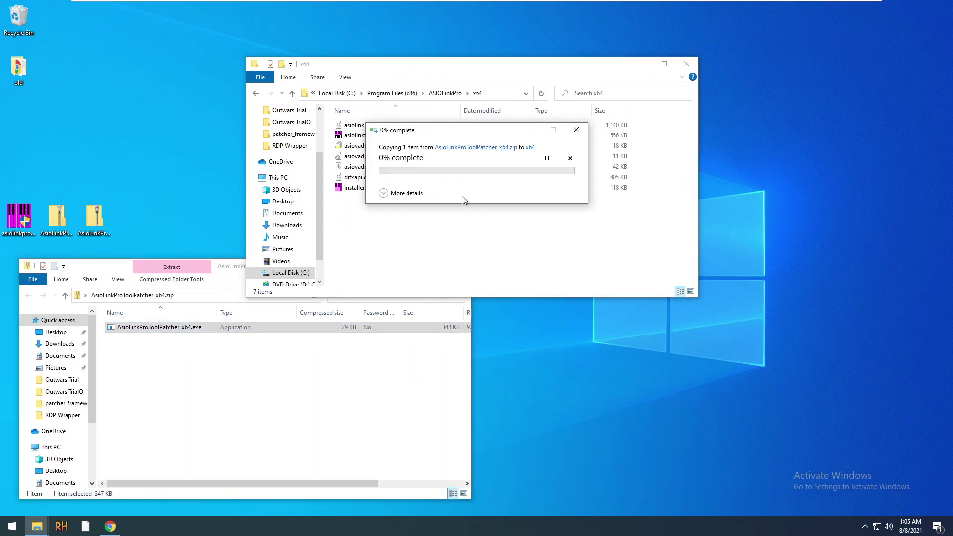
pyautogui.click(279, 379)
pyautogui.click(464, 266)
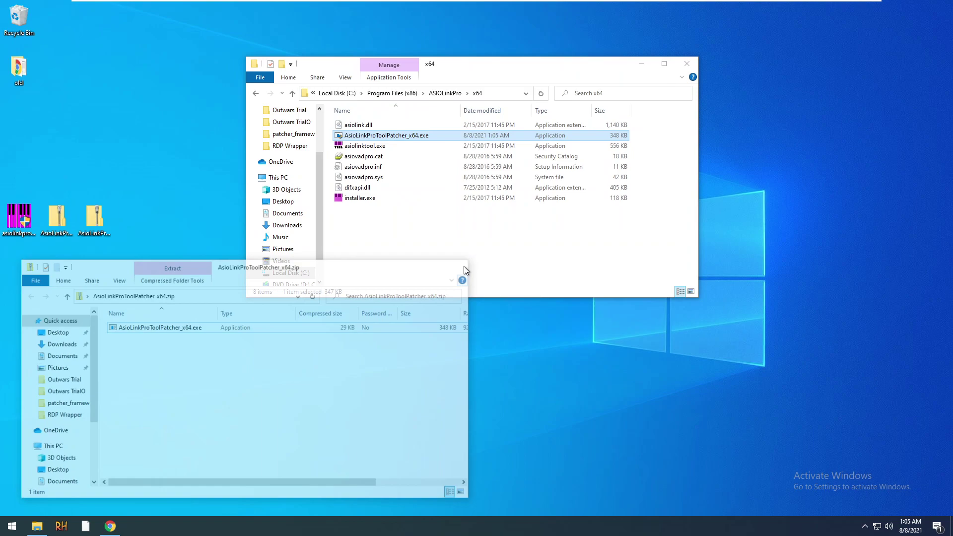
pyautogui.click(390, 234)
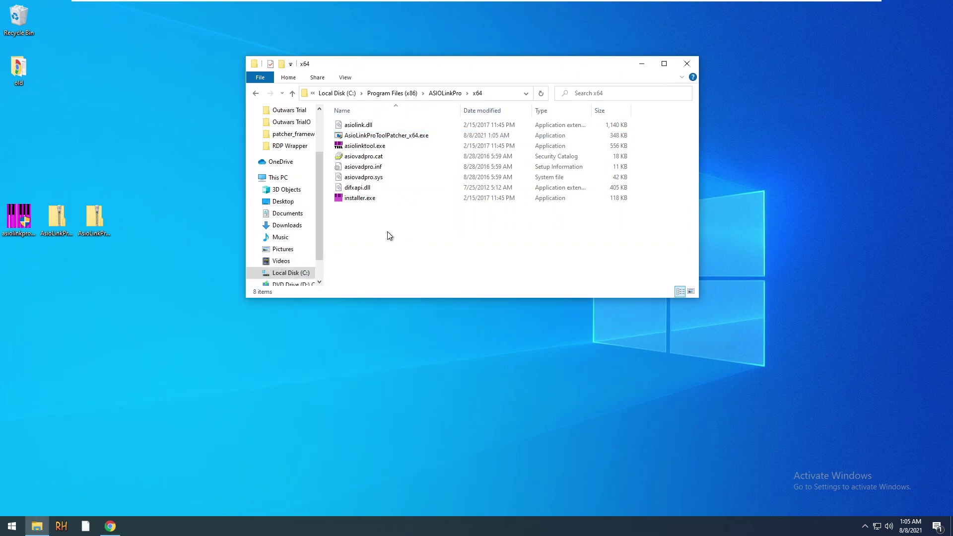
# Run AsioLinkProToolPatcher_x64 as administrator to patch the 64-bit asiolink.dll, then close the console and x64 folder
pyautogui.doubleClick(404, 135)
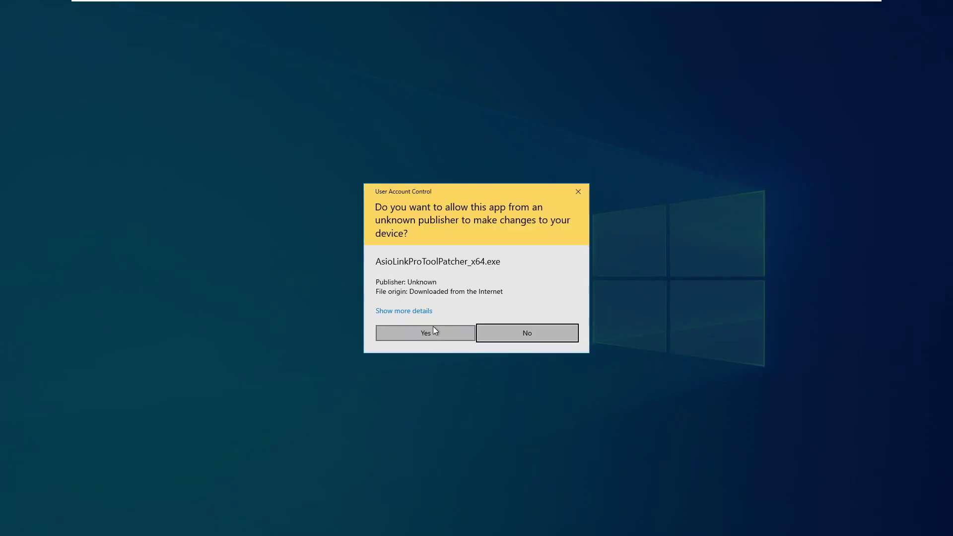
pyautogui.click(434, 330)
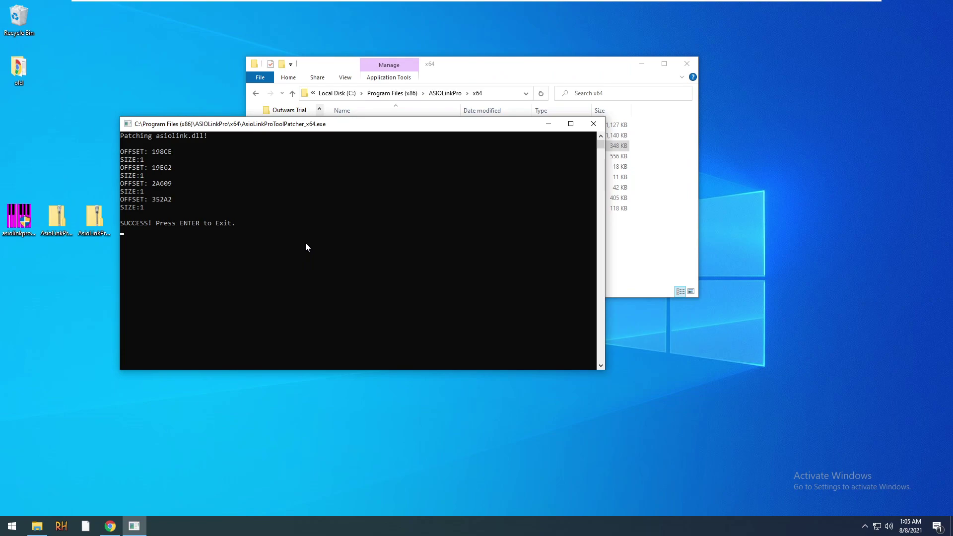
pyautogui.press('Return')
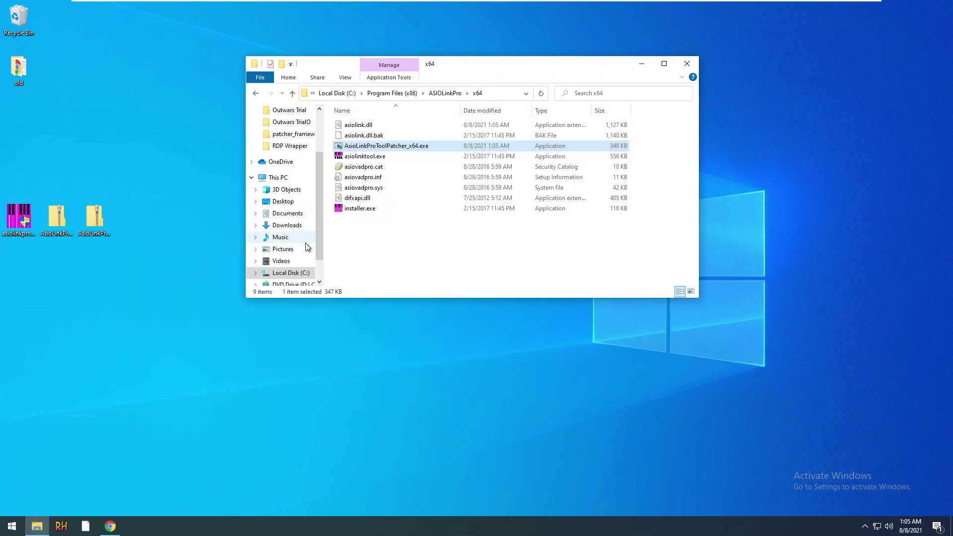
pyautogui.click(409, 252)
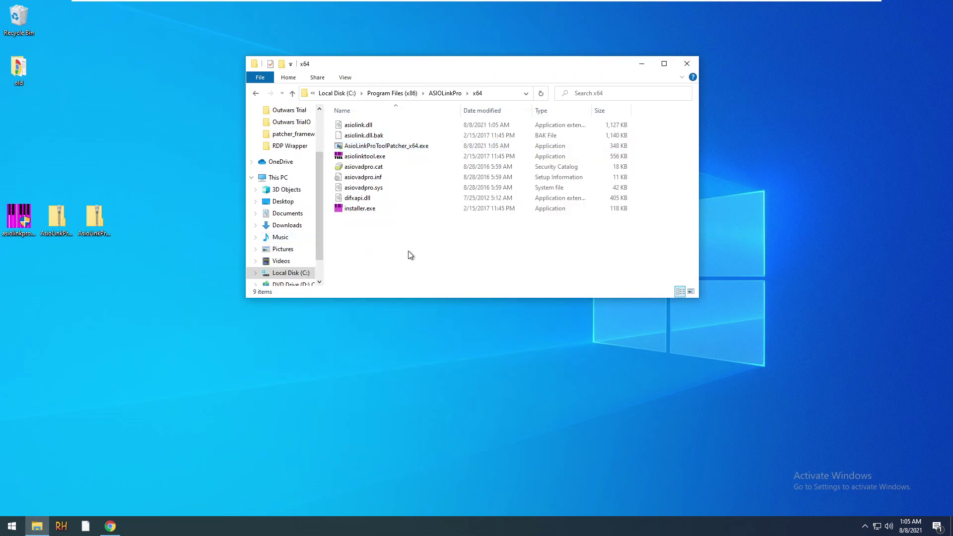
pyautogui.click(691, 63)
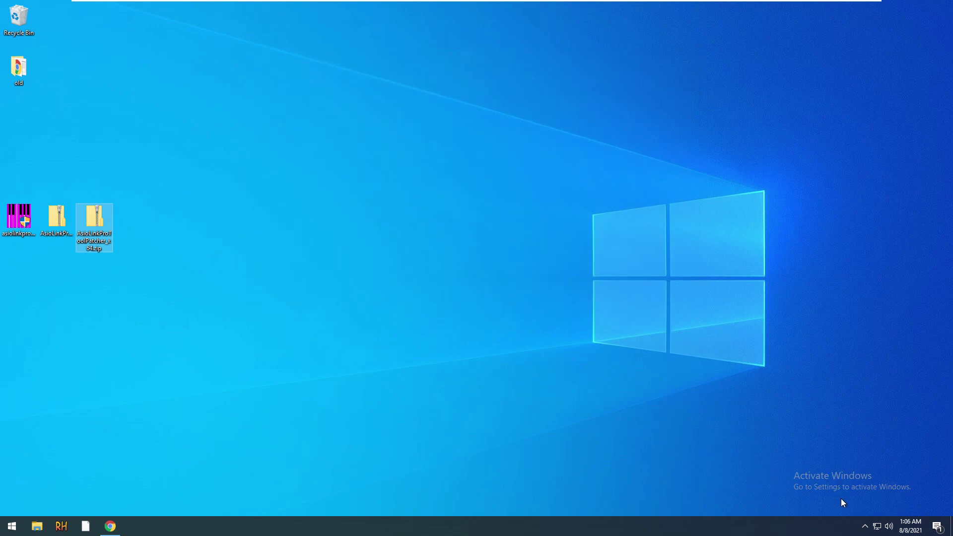
# Launch ASIO Link Pro Tool 32 from the Start menu's Recently added list
pyautogui.click(865, 527)
pyautogui.click(575, 303)
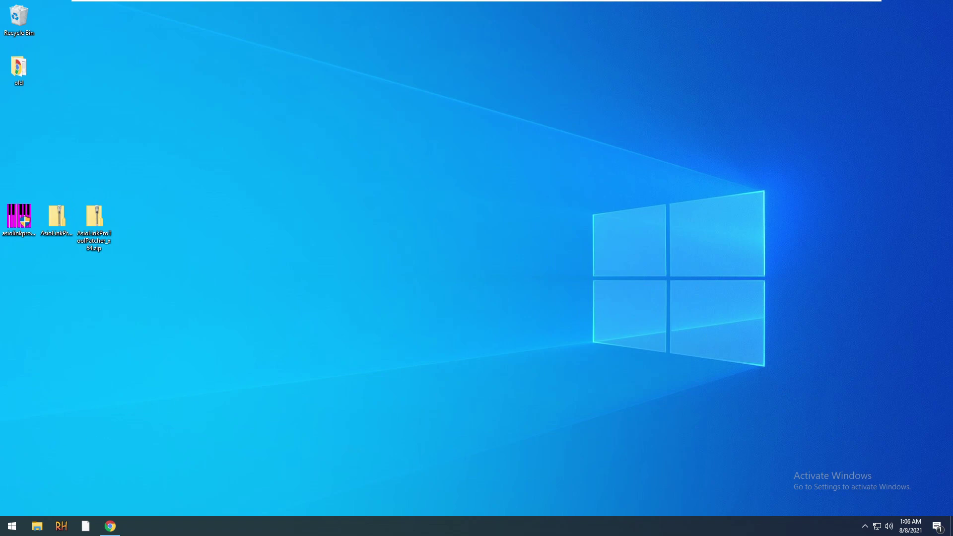
pyautogui.click(12, 527)
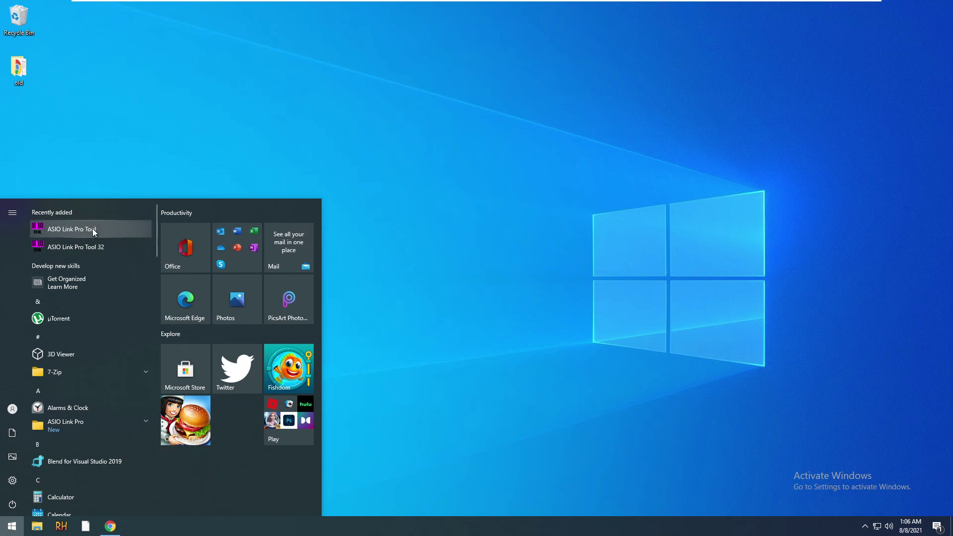
pyautogui.click(490, 236)
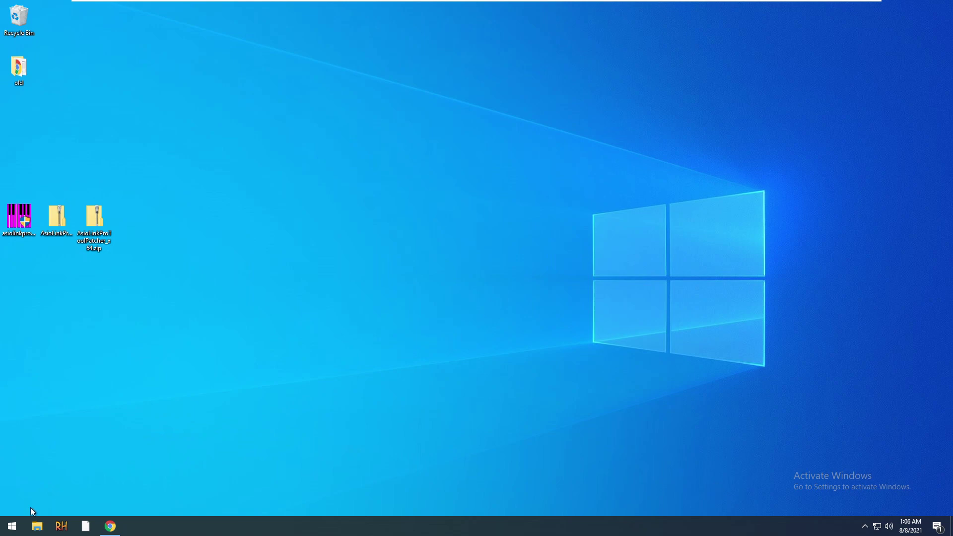
pyautogui.click(12, 526)
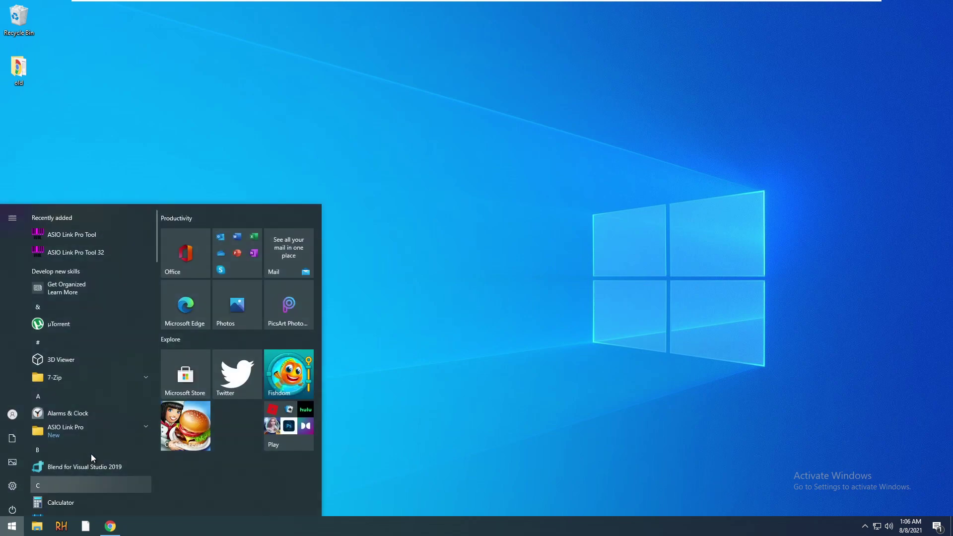
pyautogui.click(76, 250)
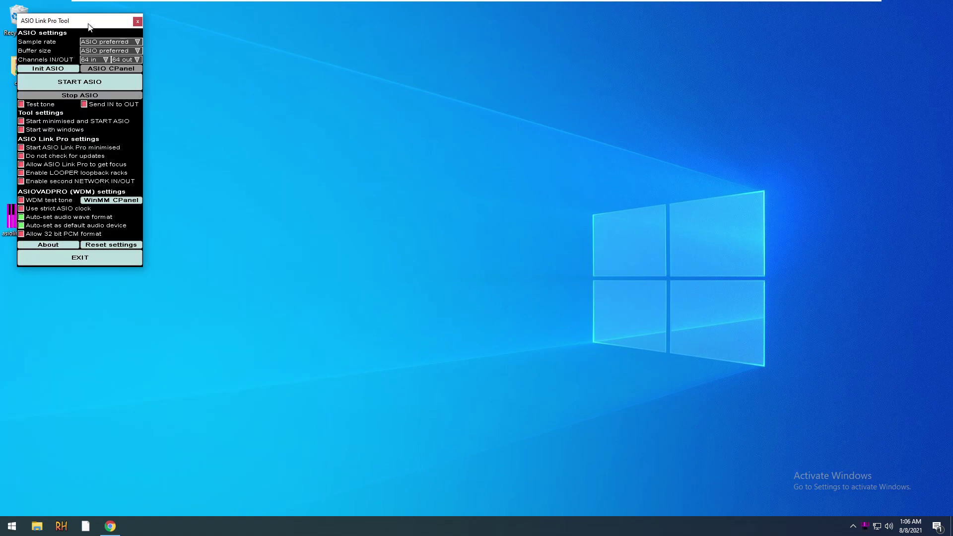
# Start ASIO, then check that the About credits show the patched build and dismiss them
pyautogui.moveTo(89, 20); pyautogui.dragTo(475, 74)
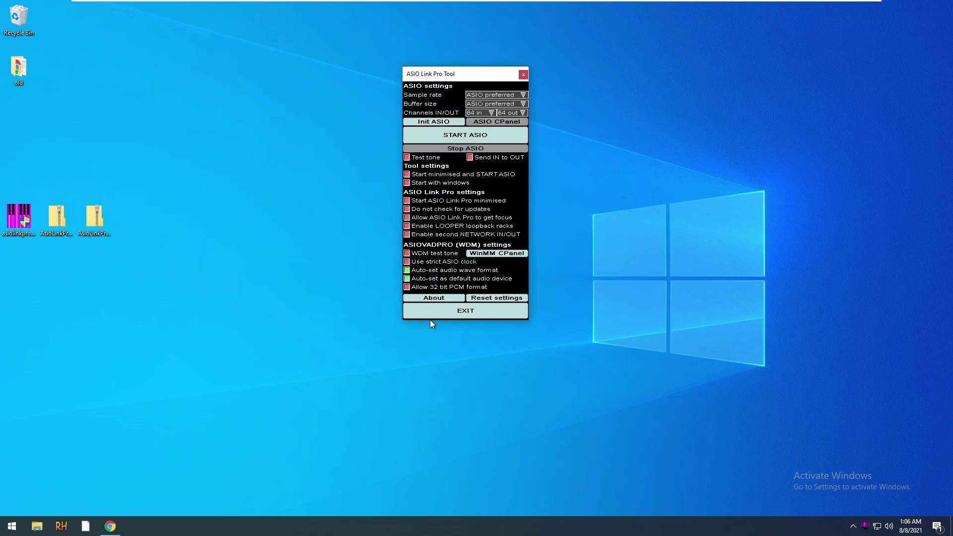
pyautogui.click(486, 133)
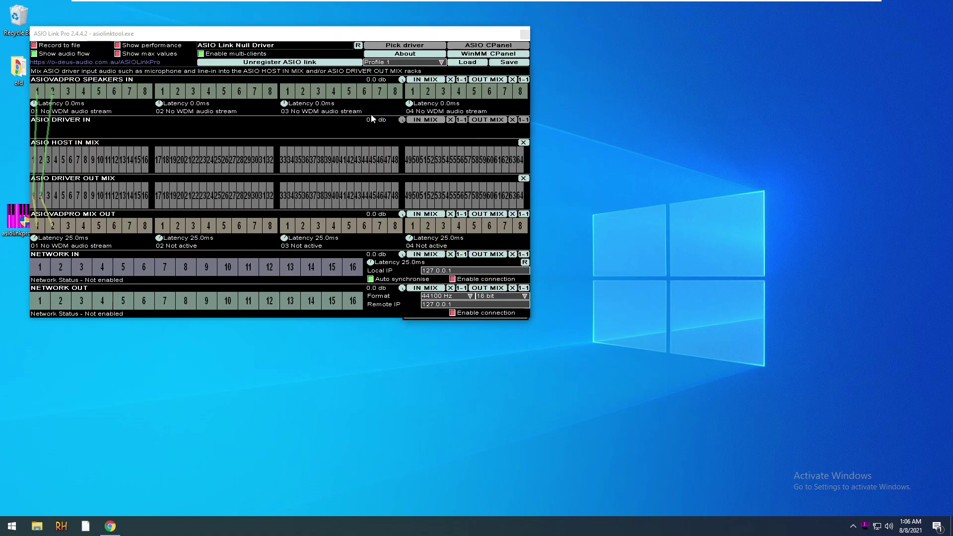
pyautogui.moveTo(284, 31); pyautogui.dragTo(375, 76)
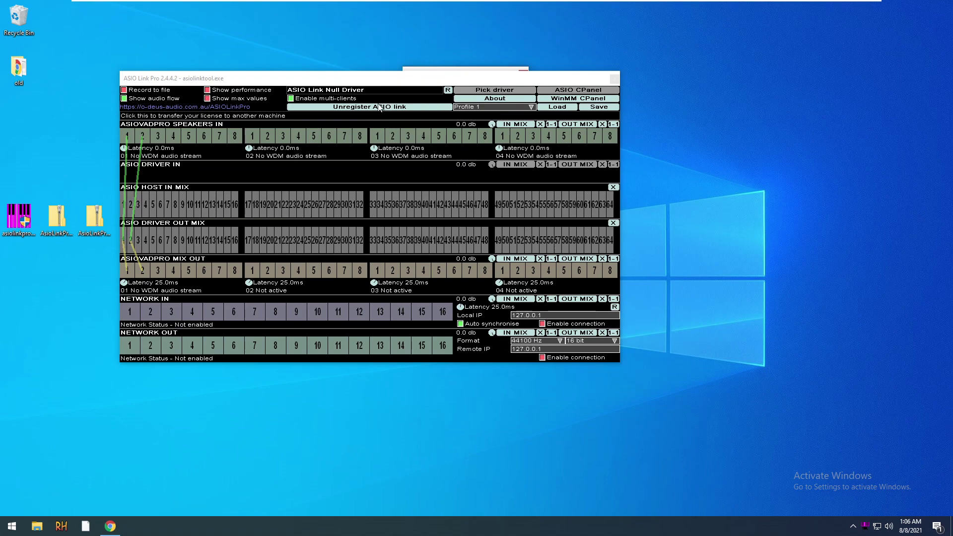
pyautogui.moveTo(381, 81); pyautogui.dragTo(364, 84)
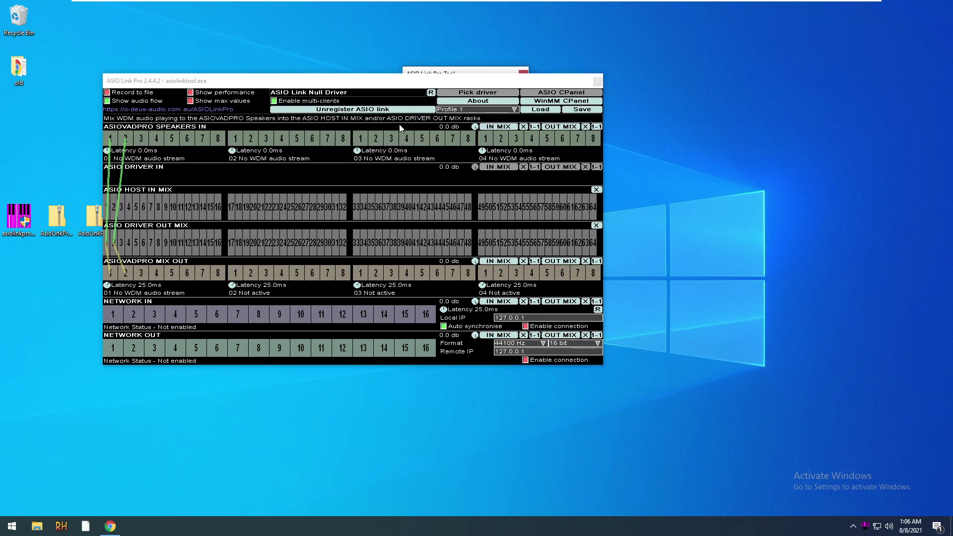
pyautogui.click(461, 99)
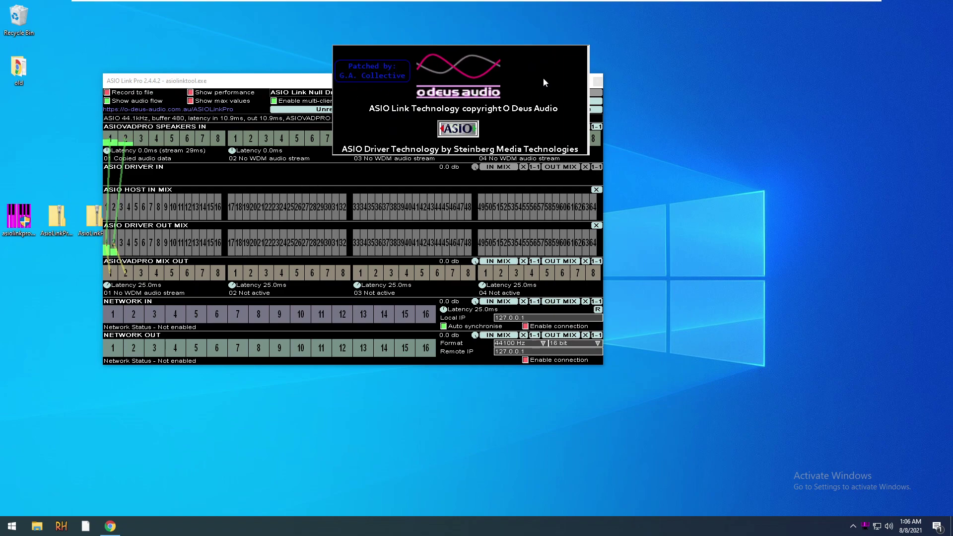
pyautogui.click(463, 74)
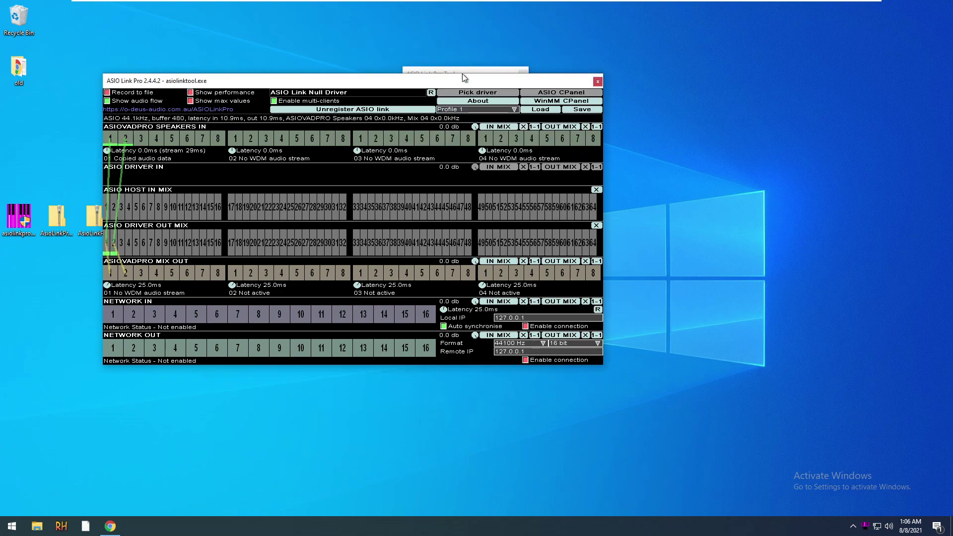
# Close the mixer and Tool windows, then exit ASIO Link Pro Tool completely from its tray icon
pyautogui.click(597, 81)
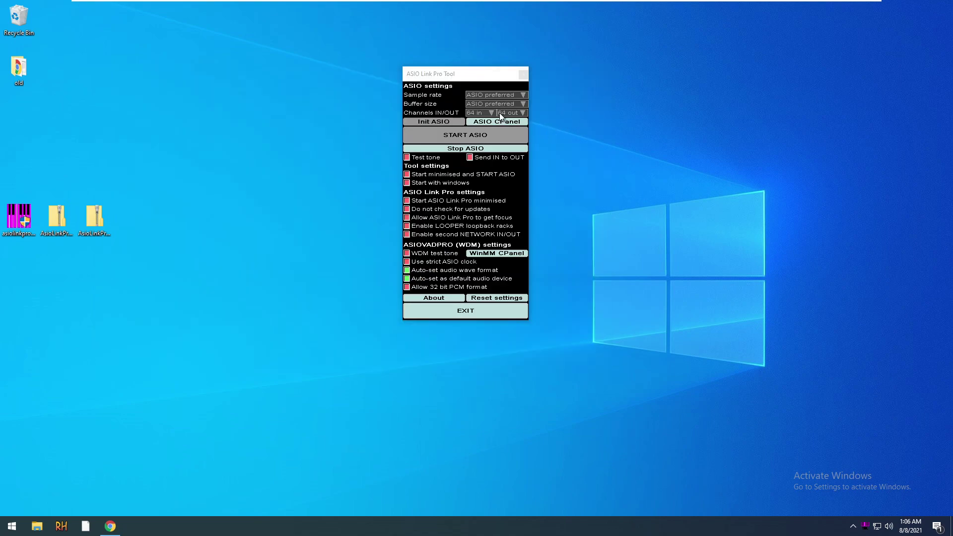
pyautogui.click(523, 75)
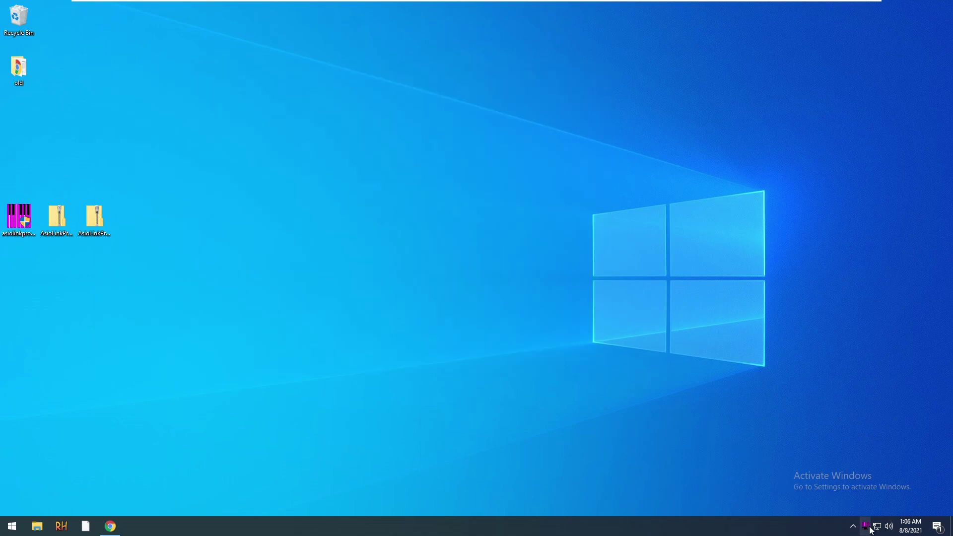
pyautogui.click(853, 527)
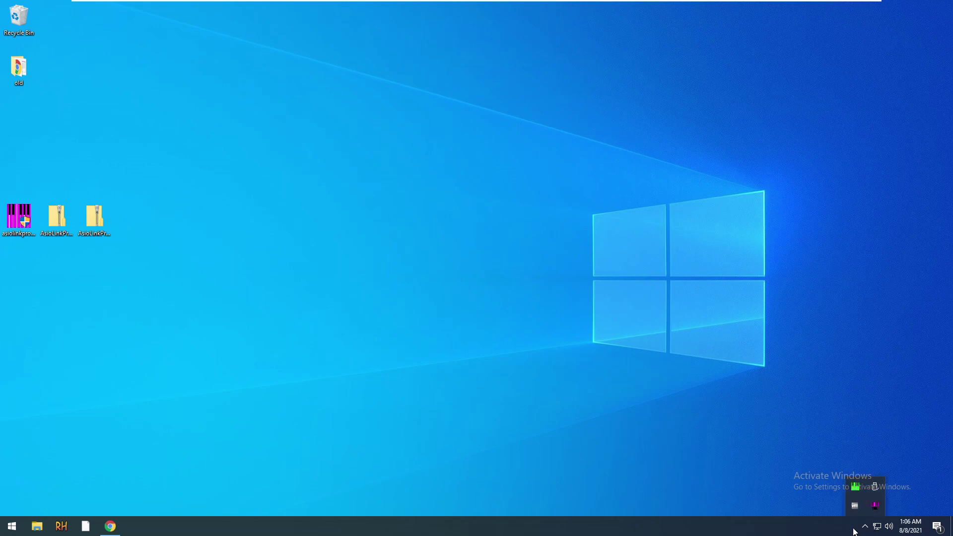
pyautogui.click(876, 506)
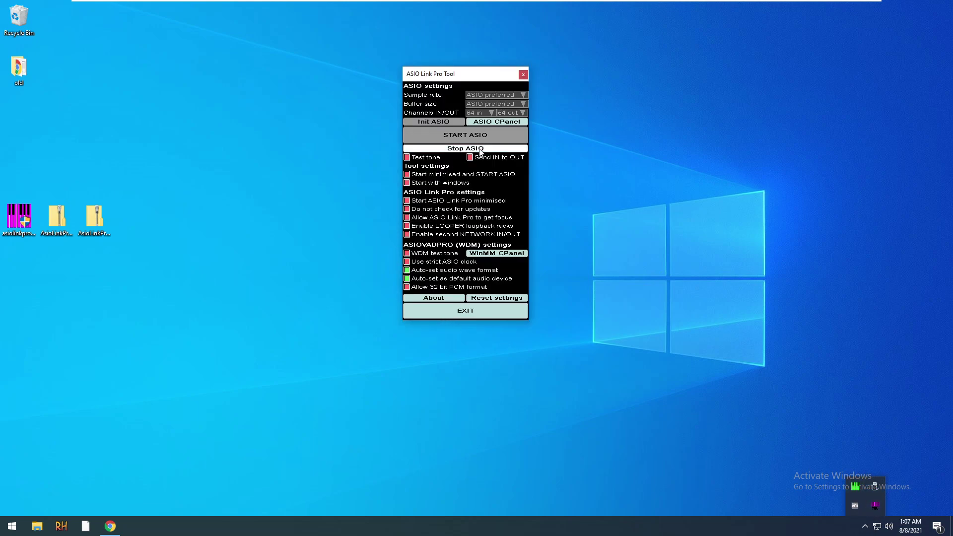
pyautogui.click(497, 310)
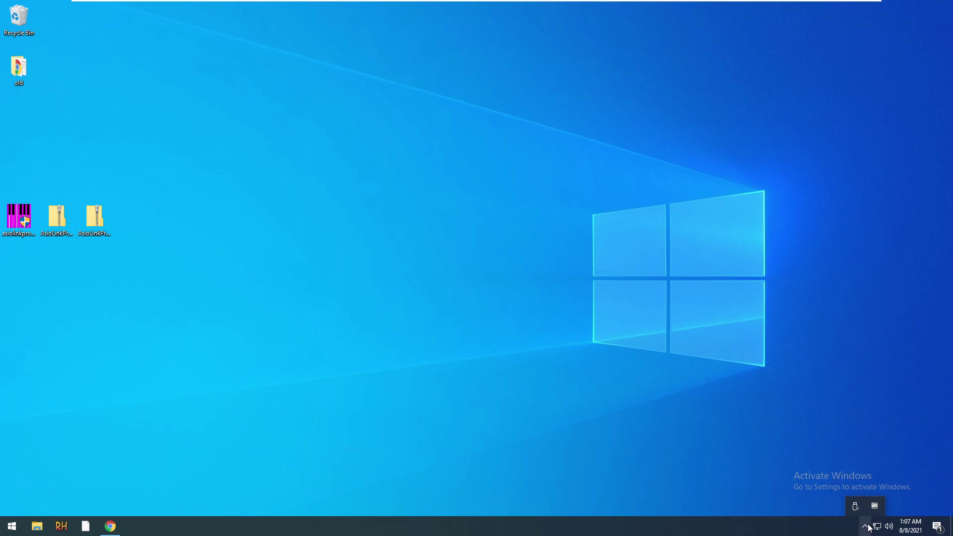
pyautogui.click(29, 502)
# Relaunch ASIO Link Pro Tool from the Start menu and close it again via the tray
pyautogui.press('super')
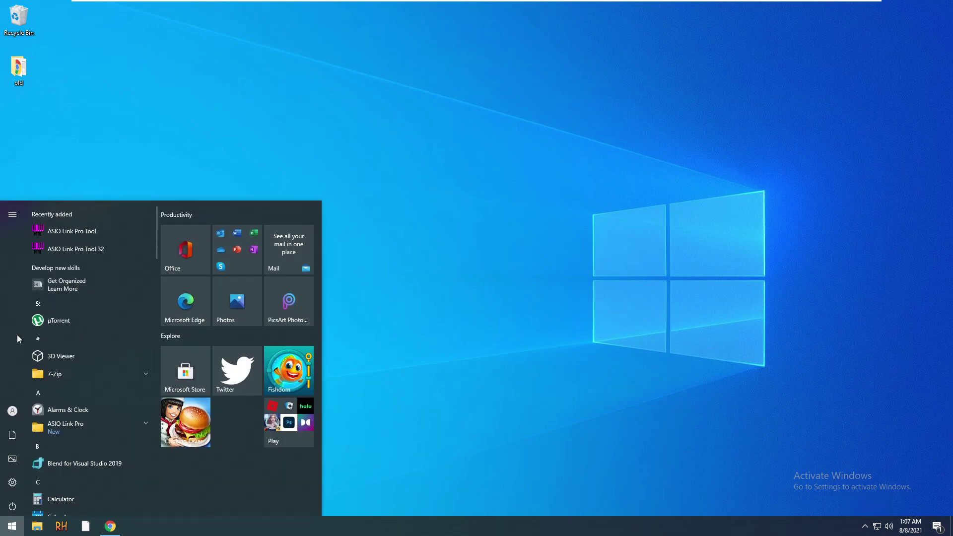
pyautogui.click(55, 243)
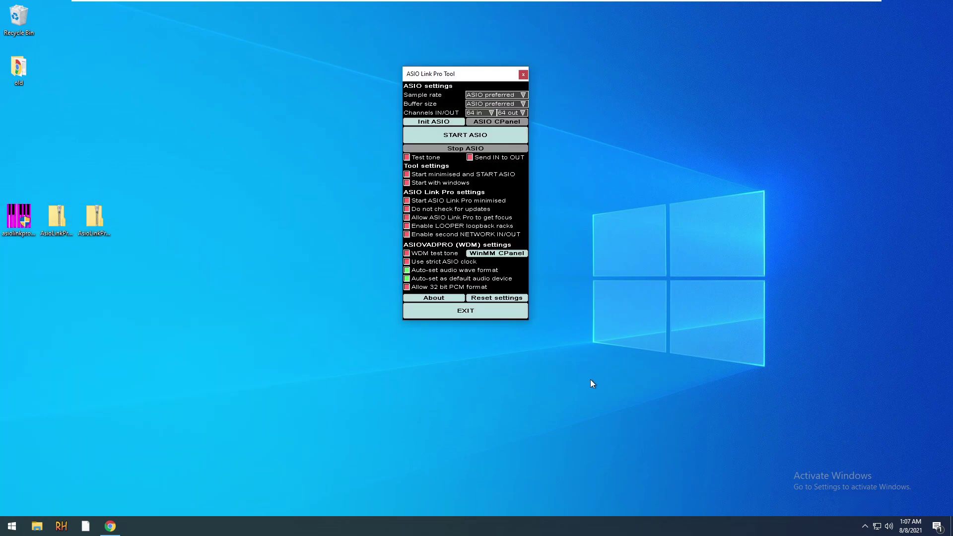
pyautogui.click(866, 527)
pyautogui.click(855, 507)
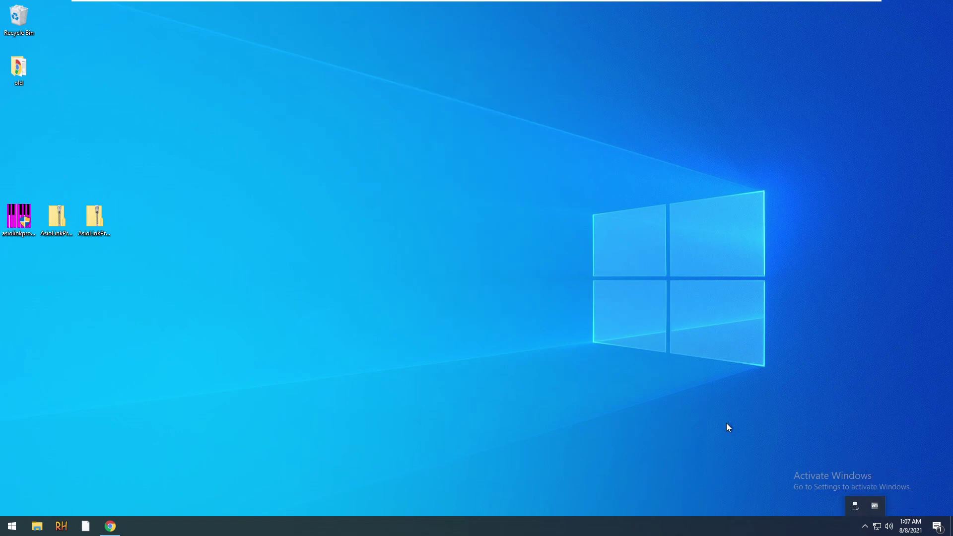
pyautogui.click(586, 374)
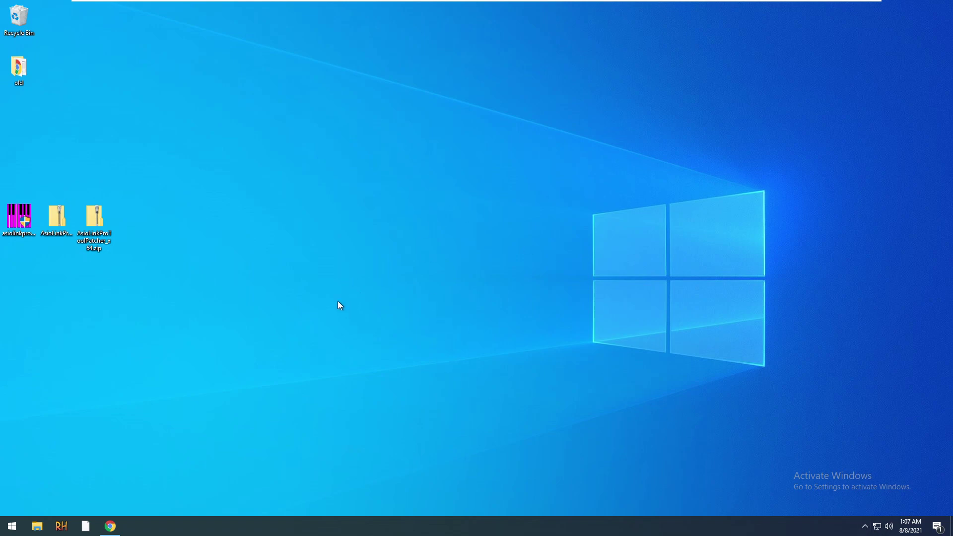
# Launch ASIO Link Pro Tool from the Start menu and start ASIO at 44.1kHz, buffer 480
pyautogui.click(13, 525)
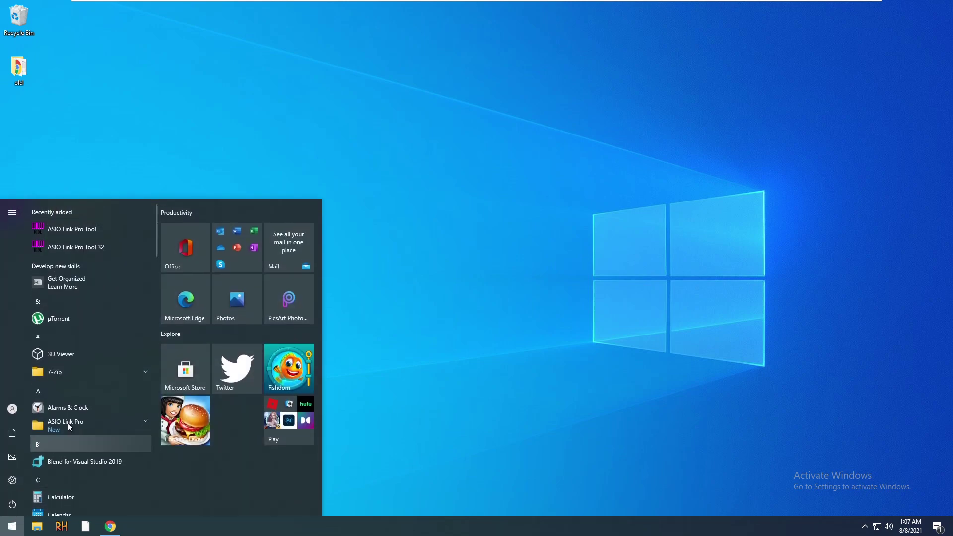
pyautogui.click(64, 229)
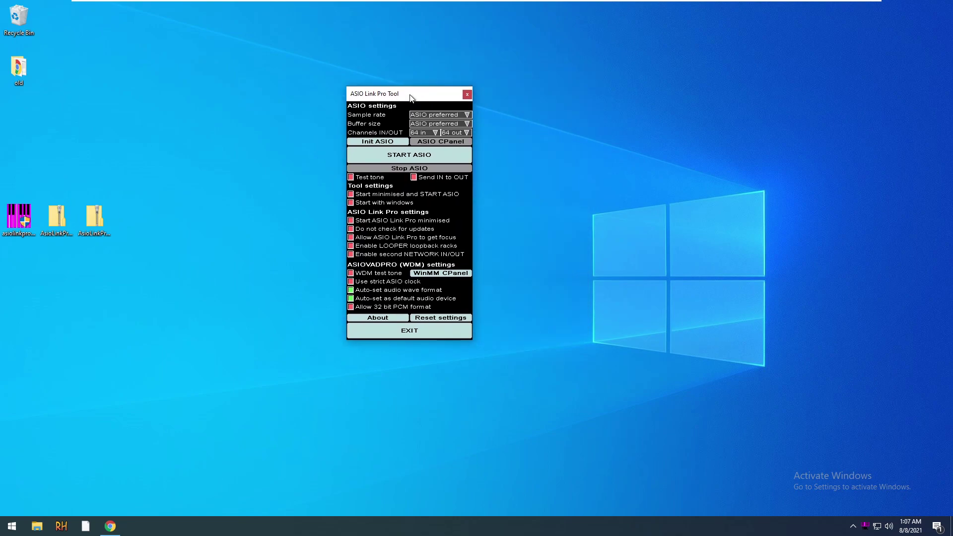
pyautogui.click(393, 155)
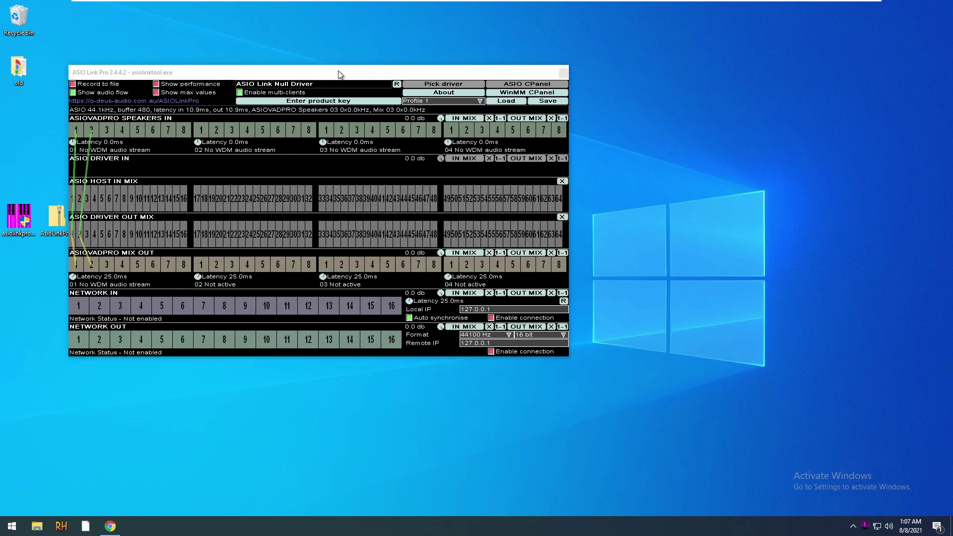
# Cancel the product key prompt, view the patched About credits, and centre the mixer window
pyautogui.moveTo(338, 70); pyautogui.dragTo(403, 82)
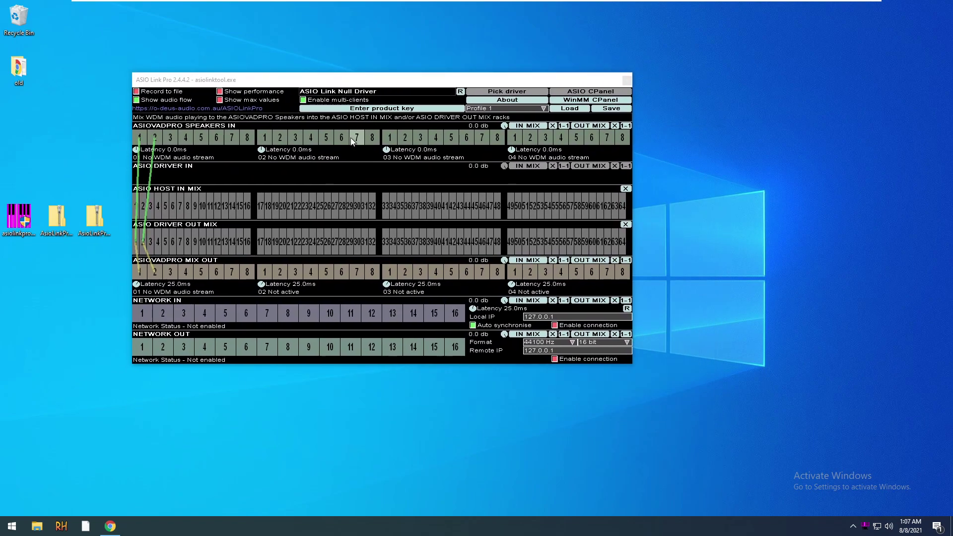
pyautogui.click(379, 110)
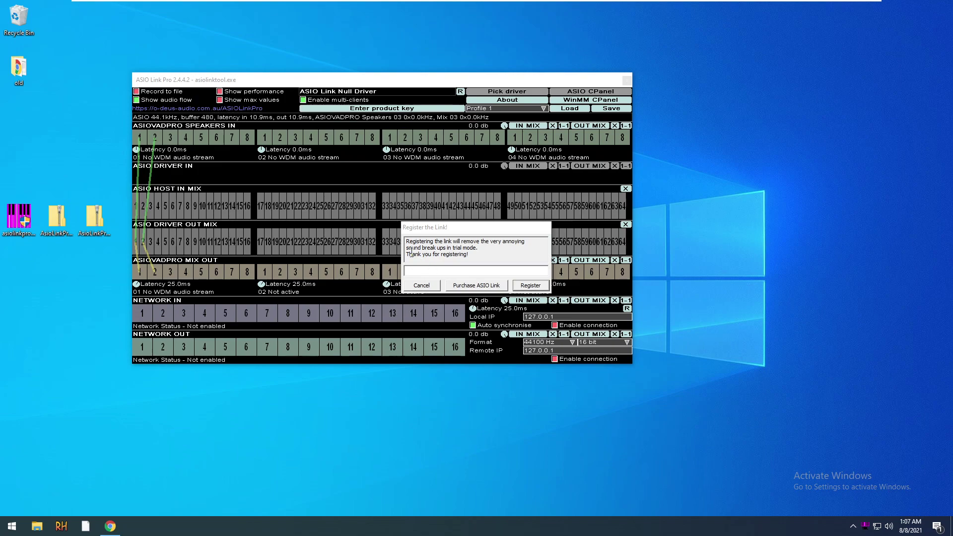
pyautogui.click(433, 287)
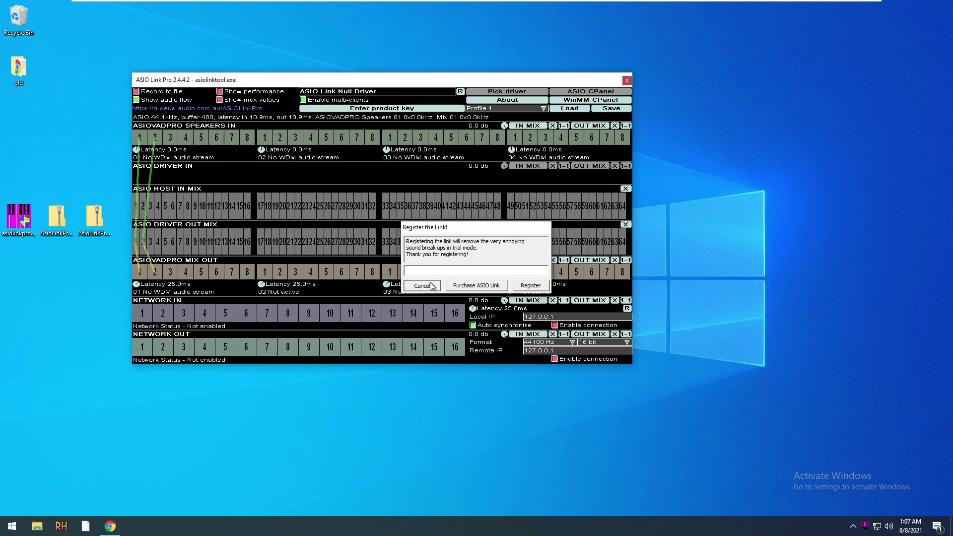
pyautogui.click(516, 101)
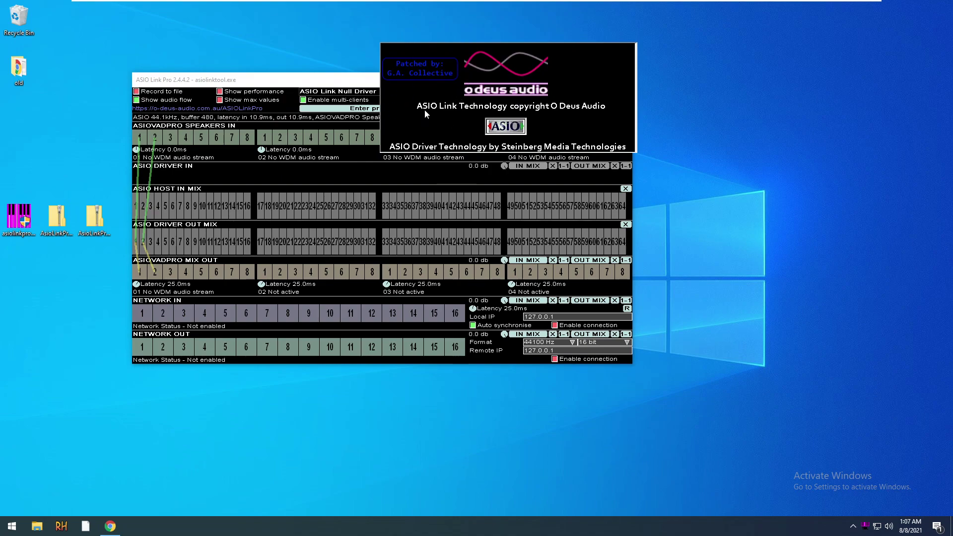
pyautogui.click(384, 171)
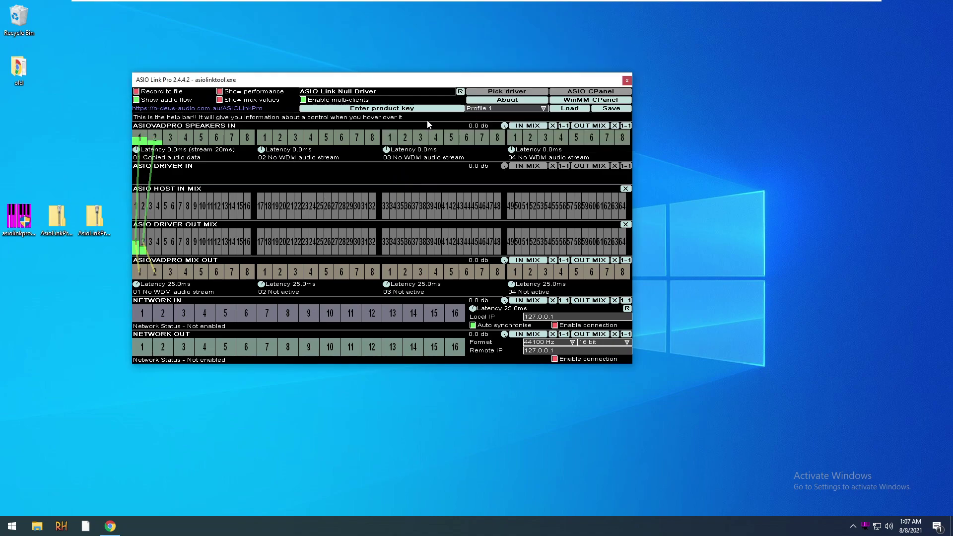
pyautogui.moveTo(396, 83); pyautogui.dragTo(486, 96)
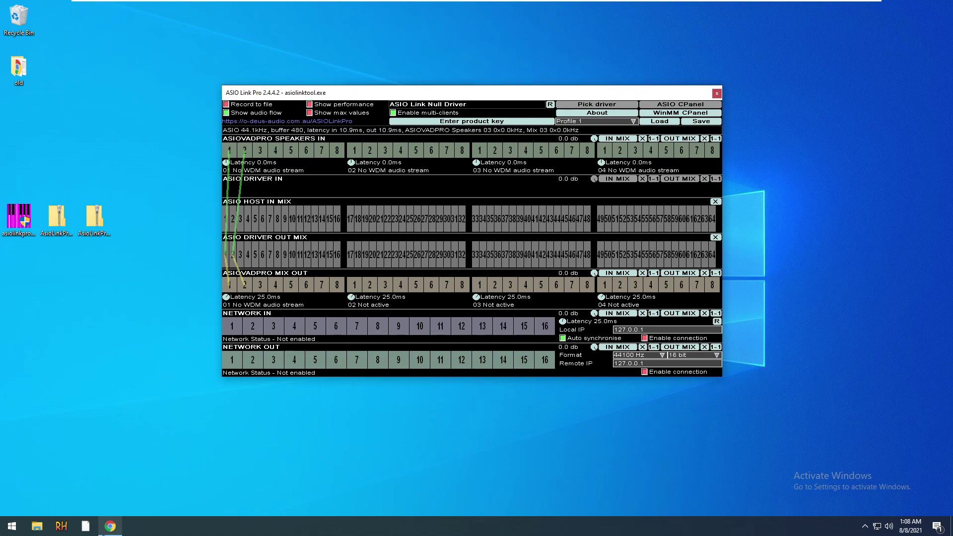
# Open File Explorer at This PC and go to the Downloads folder
pyautogui.click(110, 526)
pyautogui.click(212, 29)
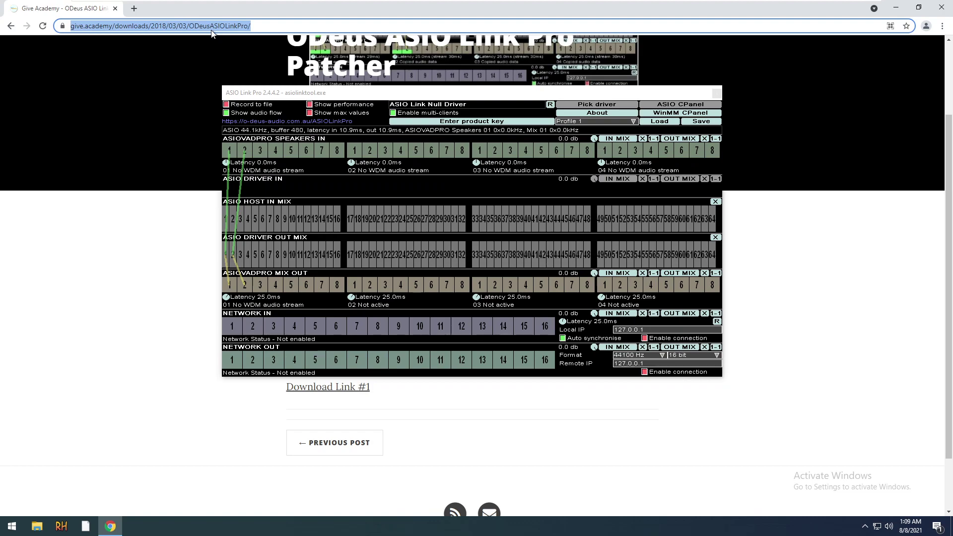
pyautogui.click(36, 526)
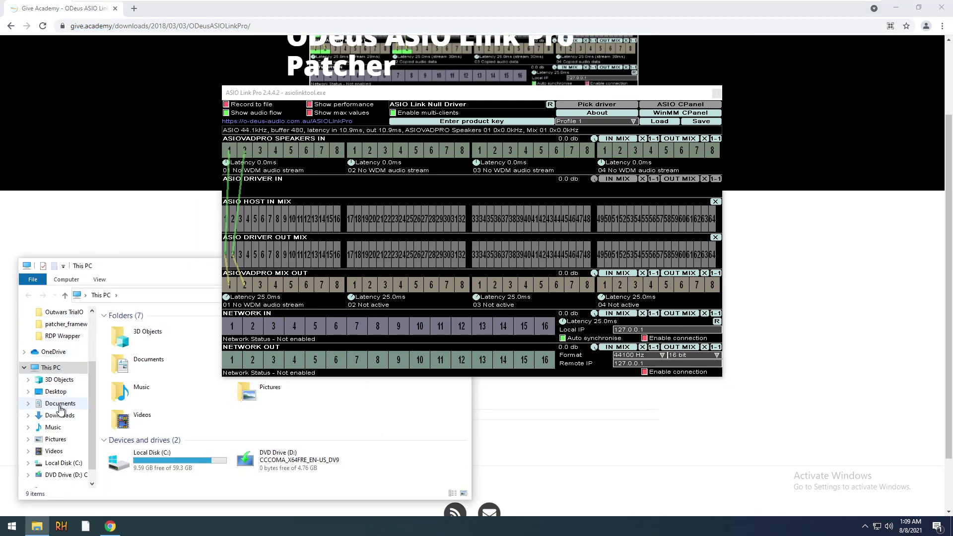
pyautogui.click(60, 415)
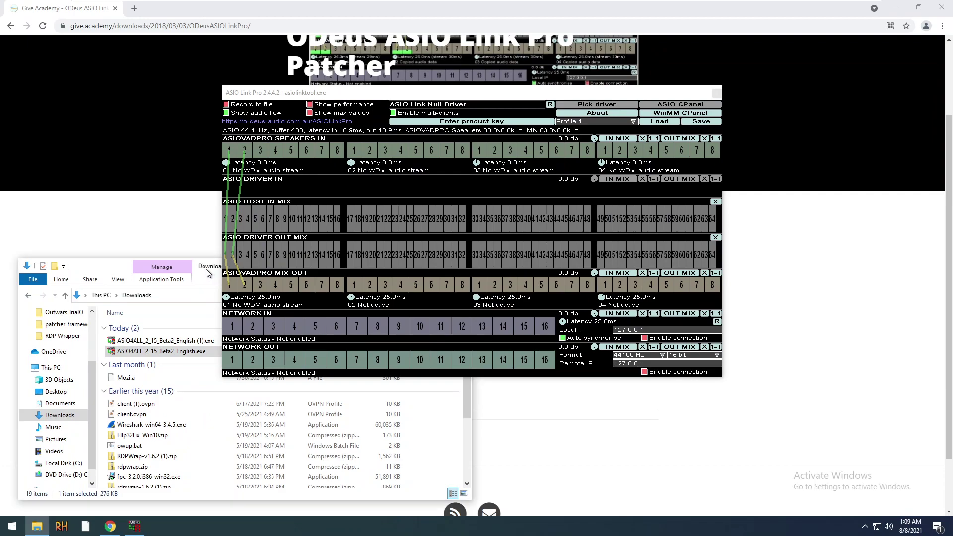
# Minimize File Explorer and close the main ASIO Link Pro window
pyautogui.moveTo(206, 269); pyautogui.dragTo(106, 405)
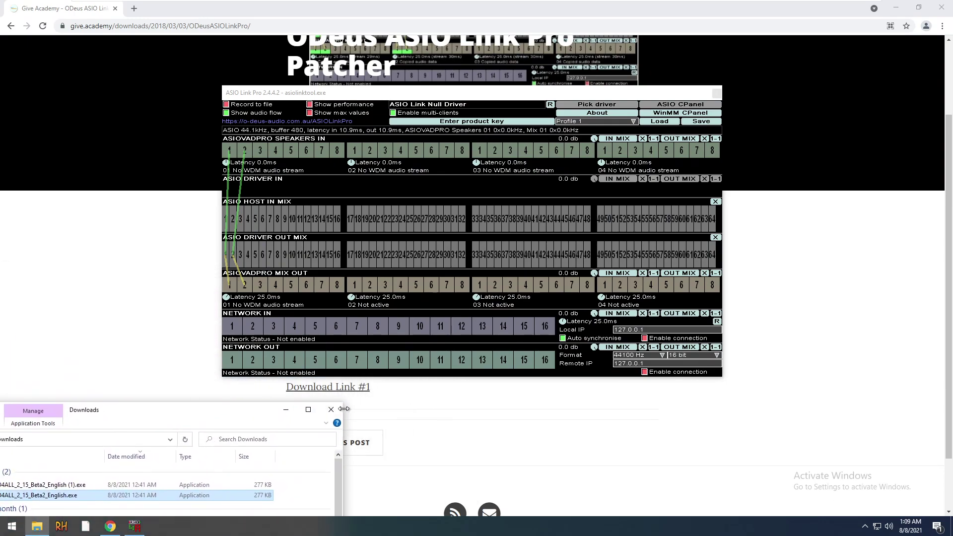
pyautogui.click(37, 526)
pyautogui.moveTo(680, 92); pyautogui.dragTo(823, 136)
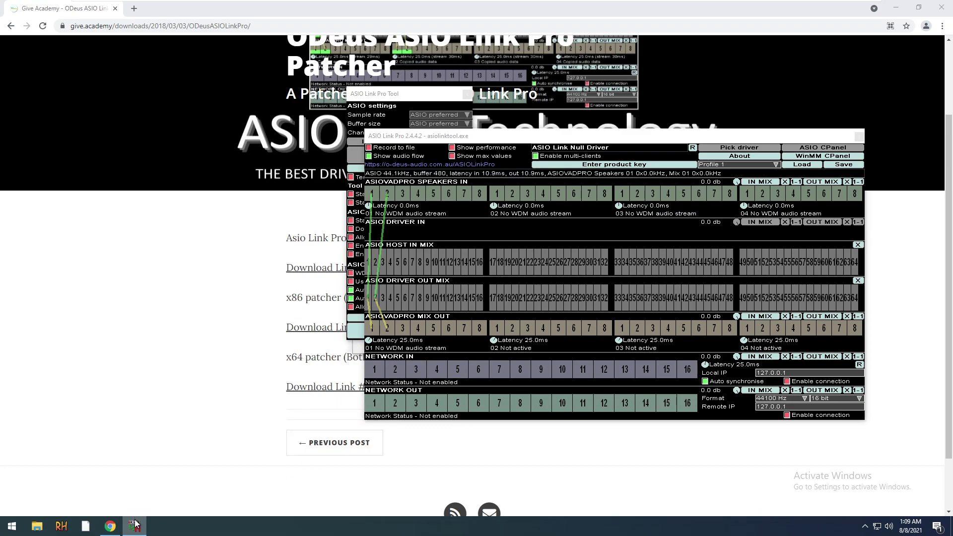
pyautogui.click(858, 137)
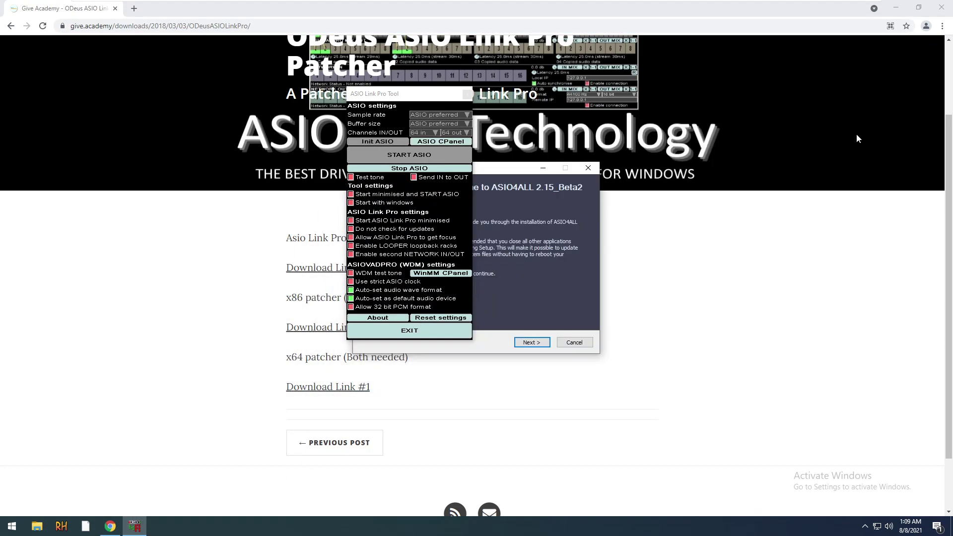
# Close the Tool window, move the ASIO4ALL setup aside, and adjust the taskbar's news and interests
pyautogui.click(467, 95)
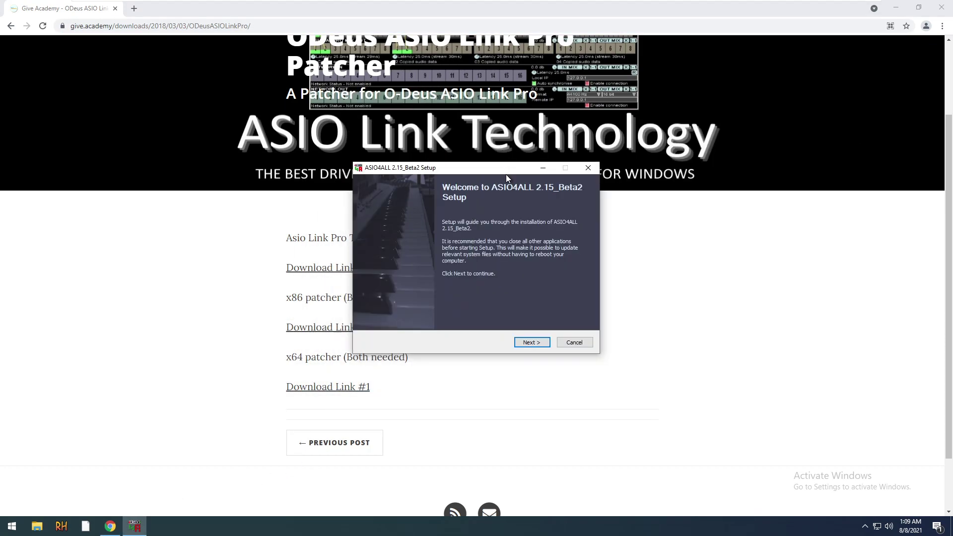
pyautogui.moveTo(416, 168); pyautogui.dragTo(308, 136)
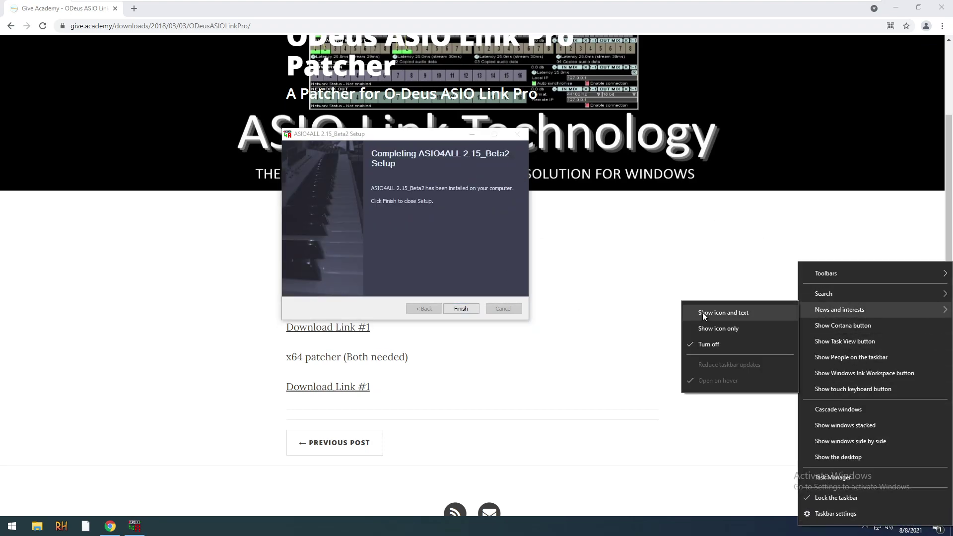
pyautogui.click(703, 312)
pyautogui.rightClick(758, 530)
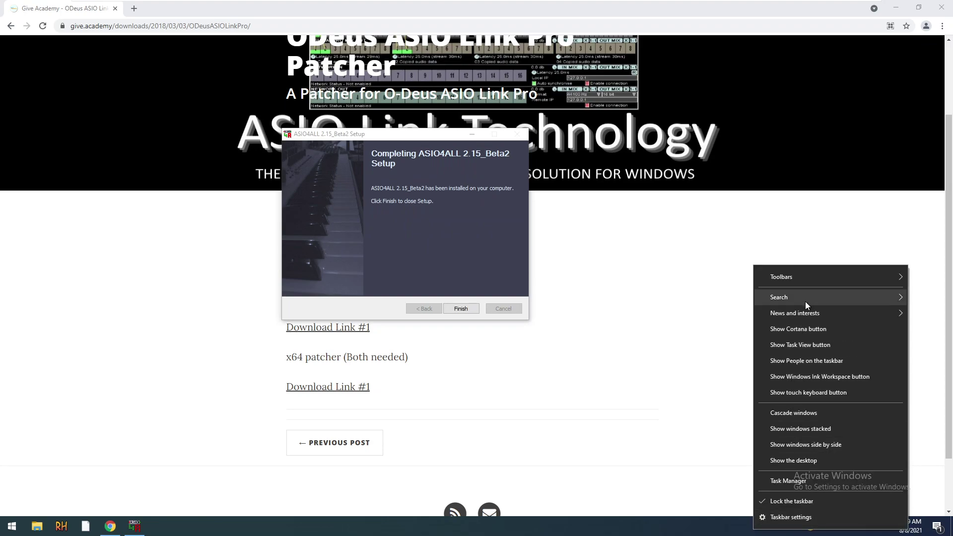
pyautogui.moveTo(806, 299)
pyautogui.moveTo(792, 318)
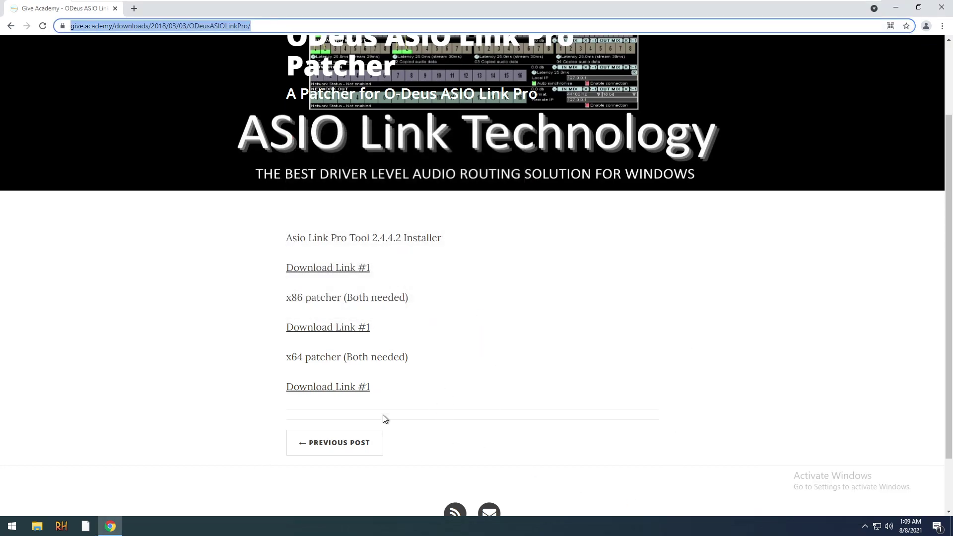
# Reopen ASIO Link Pro Tool from the tray and start ASIO with ASIO4ALL v2 at 480 samples, 44100 Hz
pyautogui.click(866, 526)
pyautogui.click(875, 507)
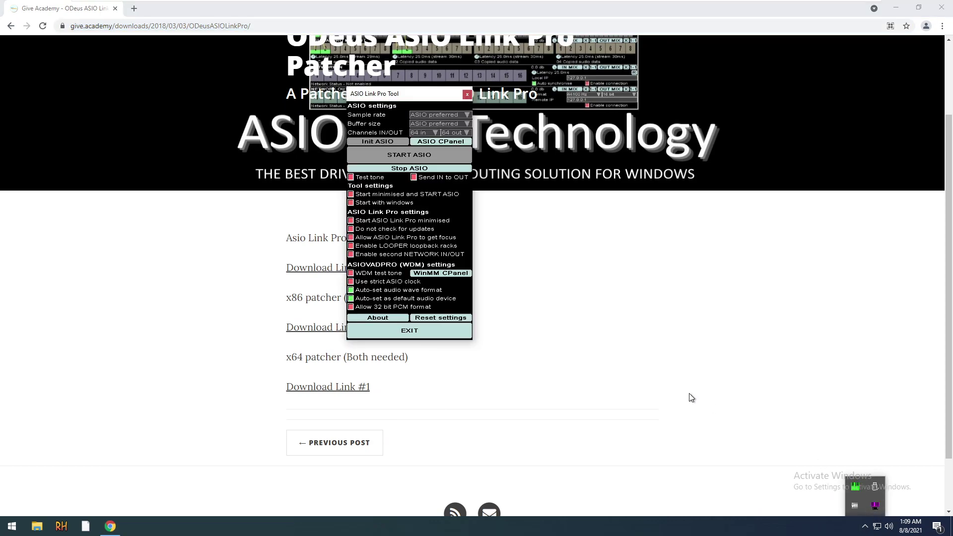
pyautogui.click(875, 511)
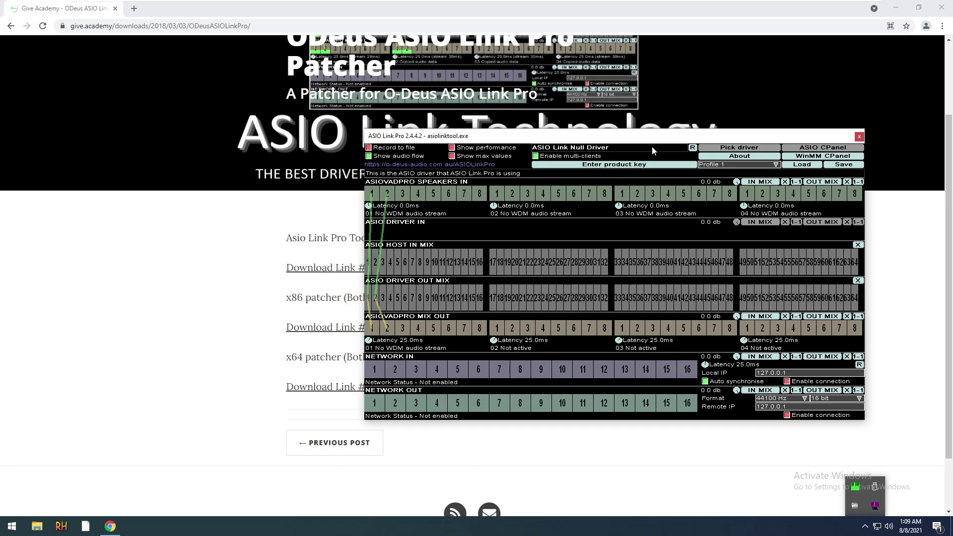
pyautogui.click(875, 507)
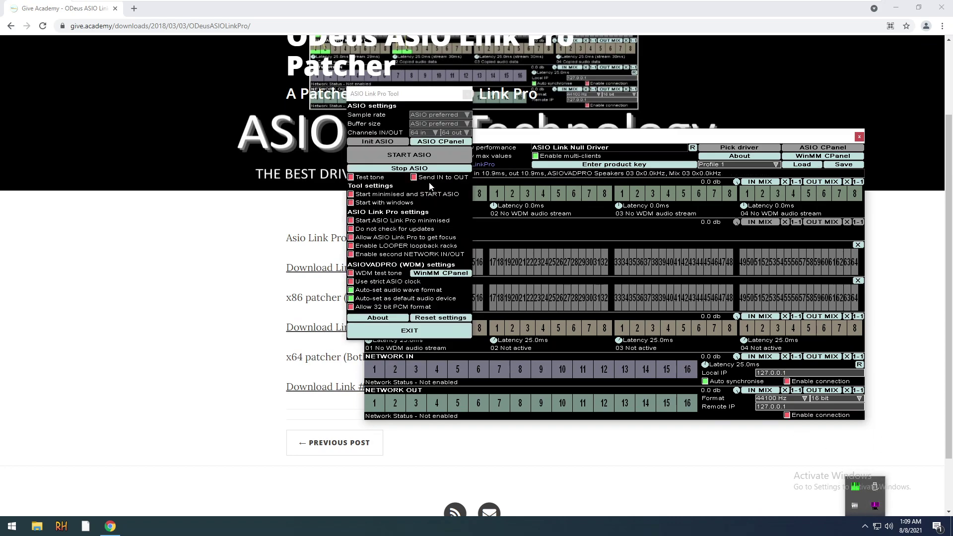
pyautogui.click(434, 157)
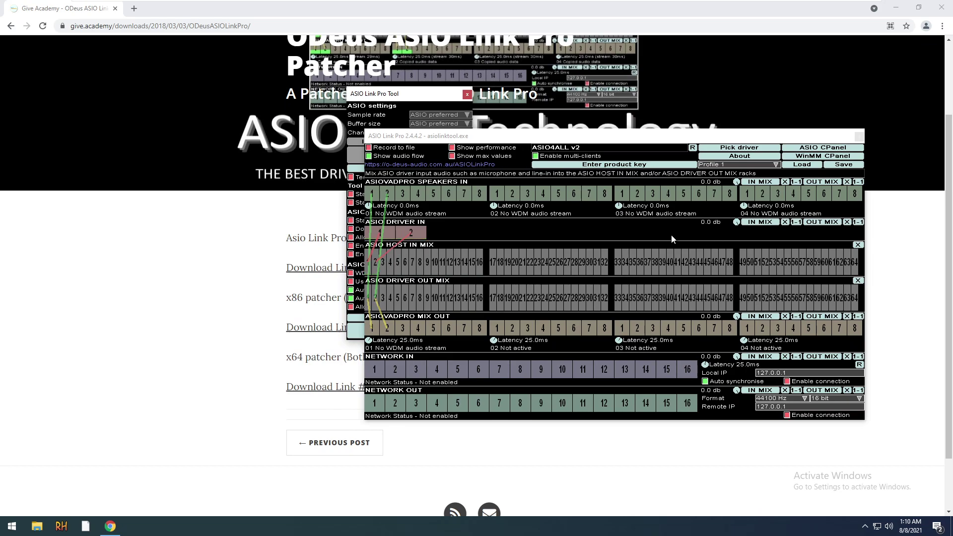
pyautogui.moveTo(682, 140); pyautogui.dragTo(508, 135)
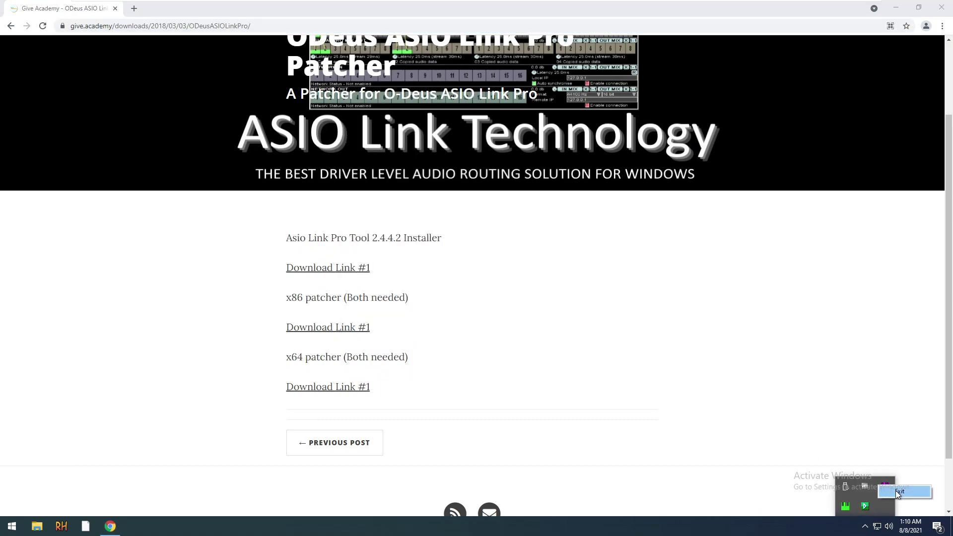
# Close Chrome to reveal the desktop and select AsioLinkProToolPatcher_x86.zip
pyautogui.click(828, 352)
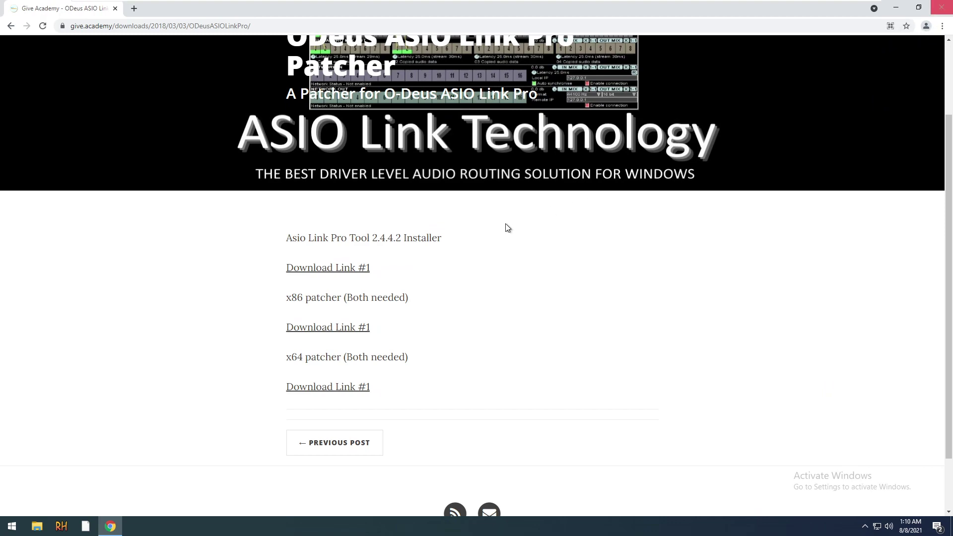
pyautogui.click(942, 7)
pyautogui.click(45, 224)
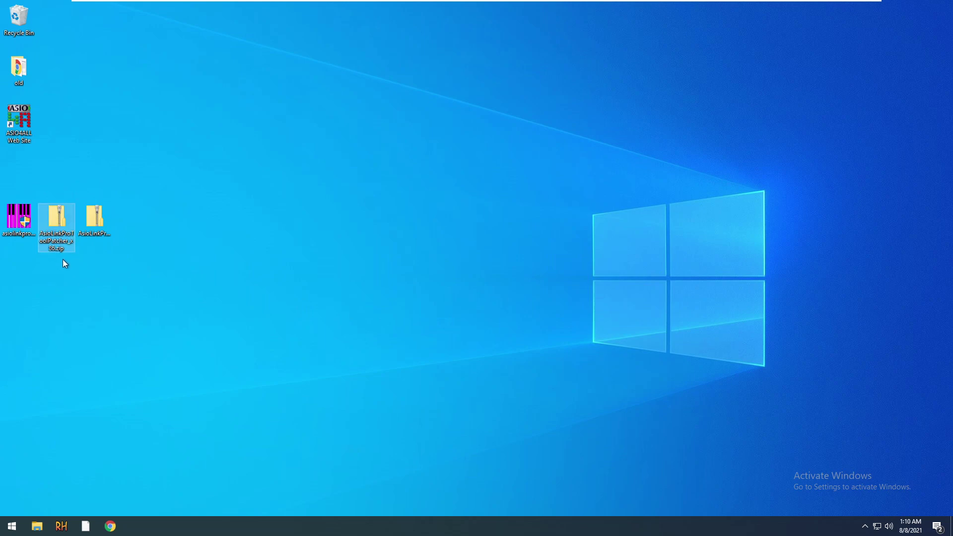
# Select the three downloaded files together, then each patcher zip (x64, x86) individually
pyautogui.click(139, 273)
pyautogui.moveTo(141, 268); pyautogui.dragTo(22, 206)
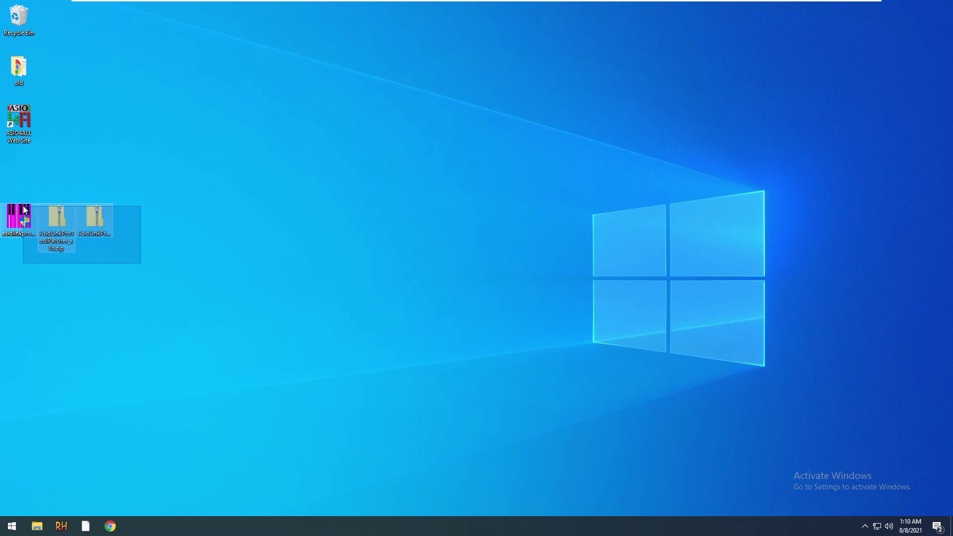
pyautogui.click(92, 225)
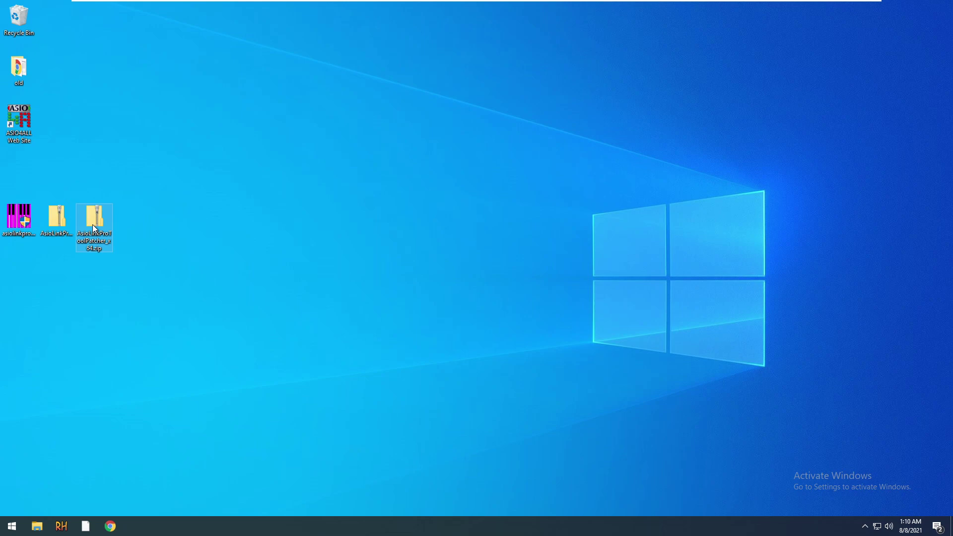
pyautogui.click(540, 155)
pyautogui.click(56, 233)
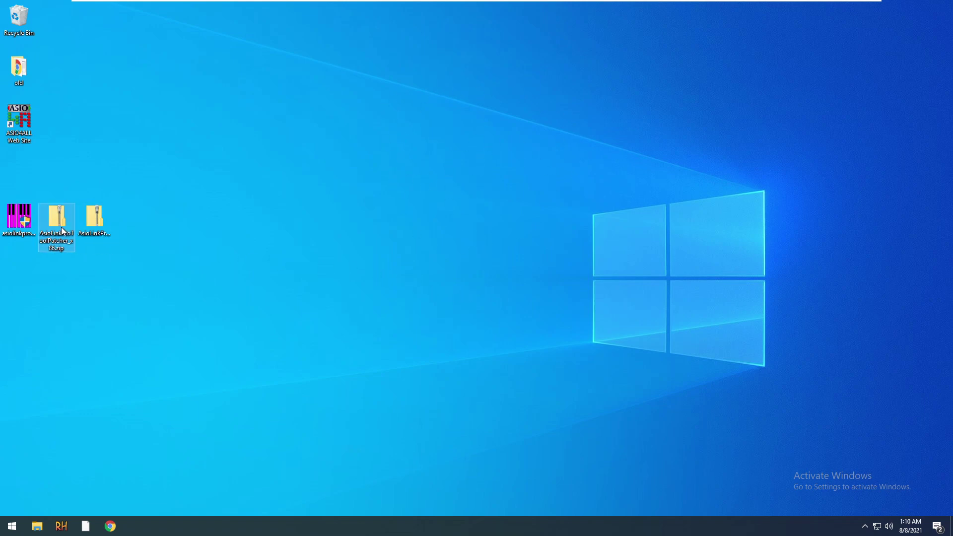
pyautogui.click(97, 229)
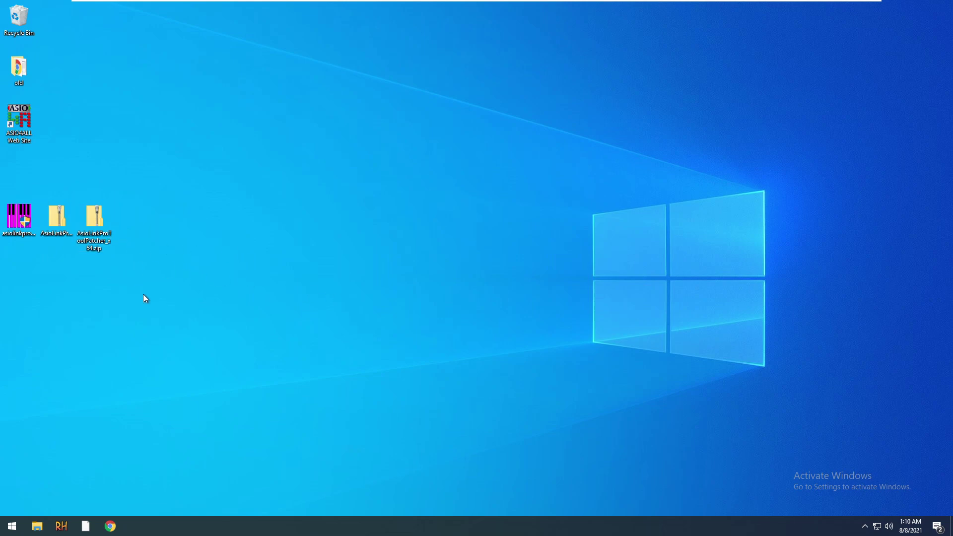
# Marquee-select both patcher zips, then select asiolinkpro.exe and clear the selection
pyautogui.moveTo(124, 240); pyautogui.dragTo(47, 199)
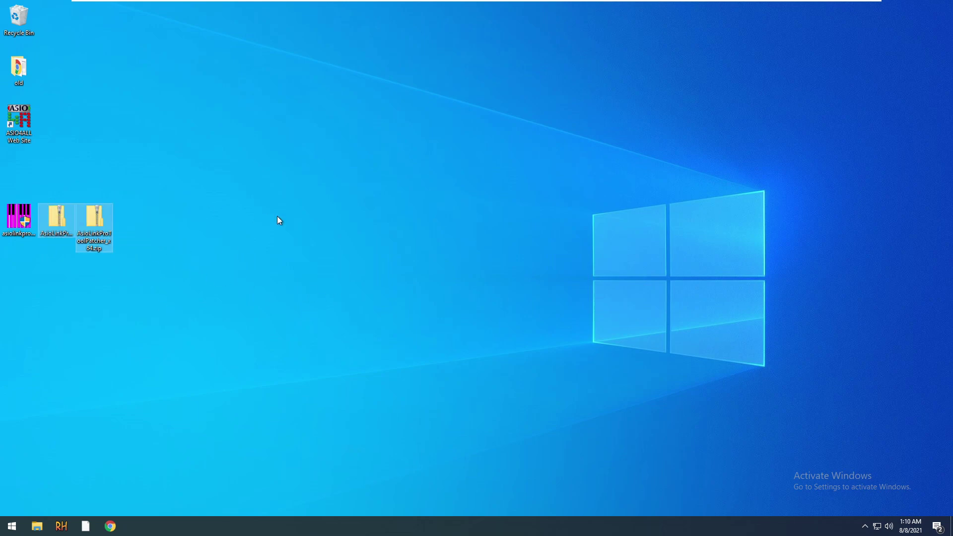
pyautogui.click(283, 233)
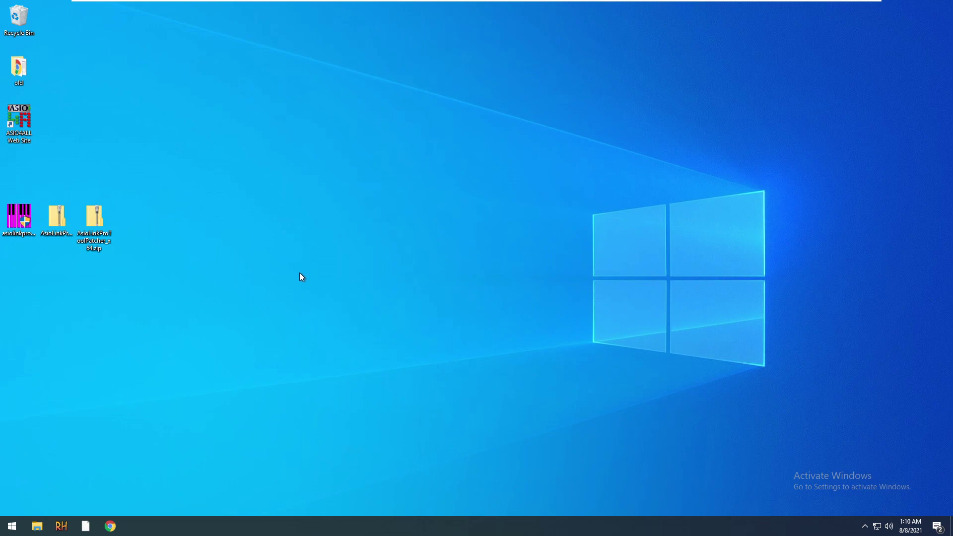
pyautogui.moveTo(133, 236); pyautogui.dragTo(49, 209)
pyautogui.click(211, 247)
pyautogui.click(12, 236)
pyautogui.click(303, 344)
pyautogui.click(865, 526)
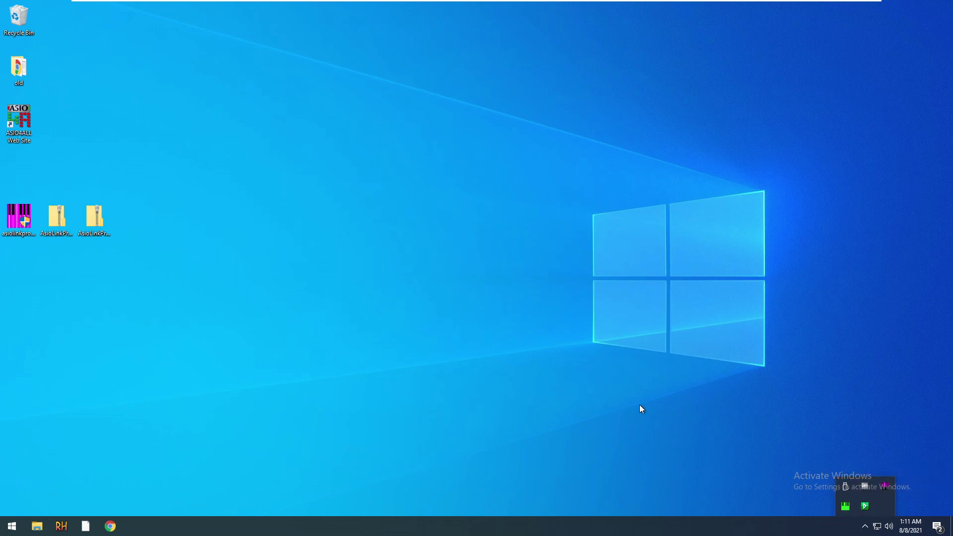
pyautogui.click(639, 404)
pyautogui.click(865, 527)
pyautogui.click(845, 507)
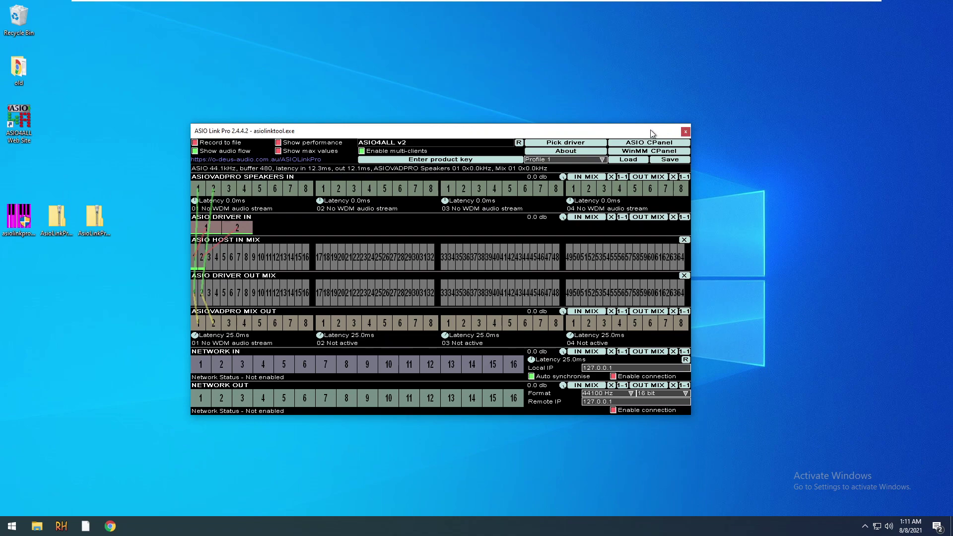
pyautogui.moveTo(651, 133); pyautogui.dragTo(591, 130)
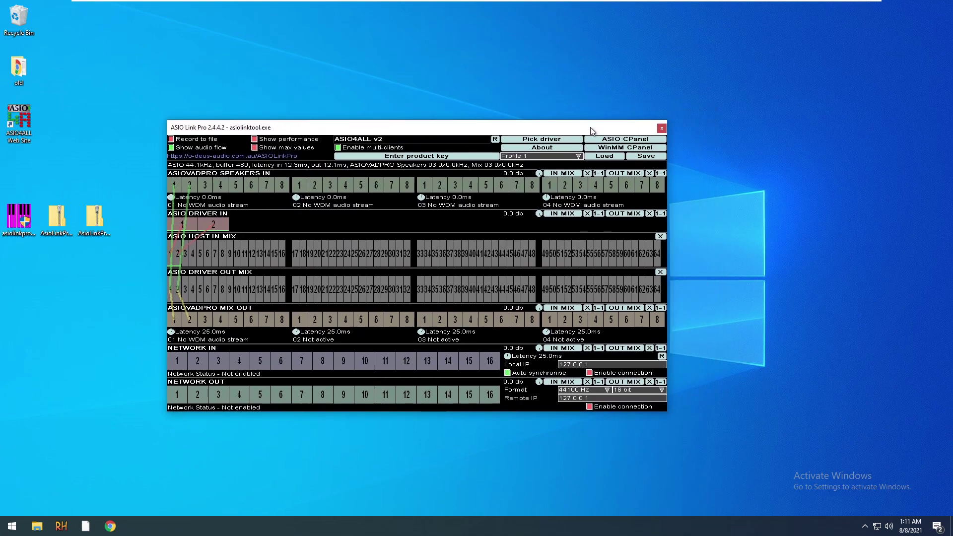
pyautogui.click(661, 128)
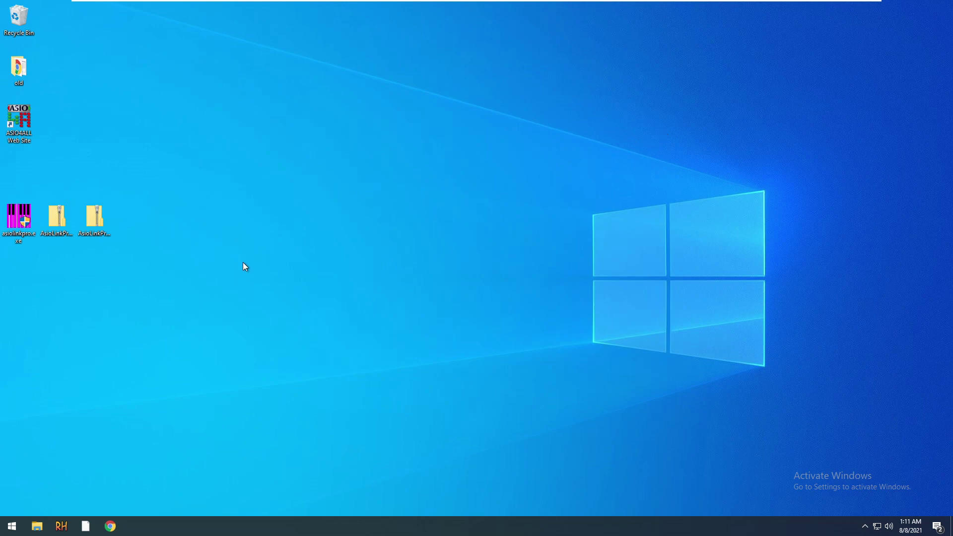
pyautogui.moveTo(193, 273); pyautogui.dragTo(10, 252)
pyautogui.moveTo(109, 254); pyautogui.dragTo(10, 245)
pyautogui.moveTo(109, 252); pyautogui.dragTo(6, 246)
pyautogui.click(113, 277)
pyautogui.moveTo(7, 170); pyautogui.dragTo(97, 199)
pyautogui.click(866, 526)
pyautogui.click(869, 526)
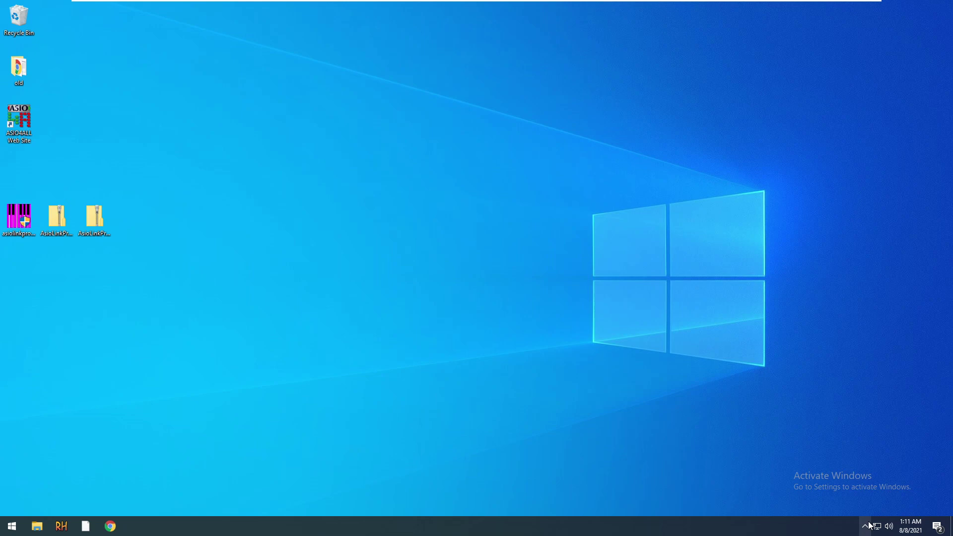
pyautogui.click(940, 527)
pyautogui.click(945, 528)
pyautogui.moveTo(295, 165); pyautogui.dragTo(457, 201)
pyautogui.moveTo(389, 270); pyautogui.dragTo(308, 249)
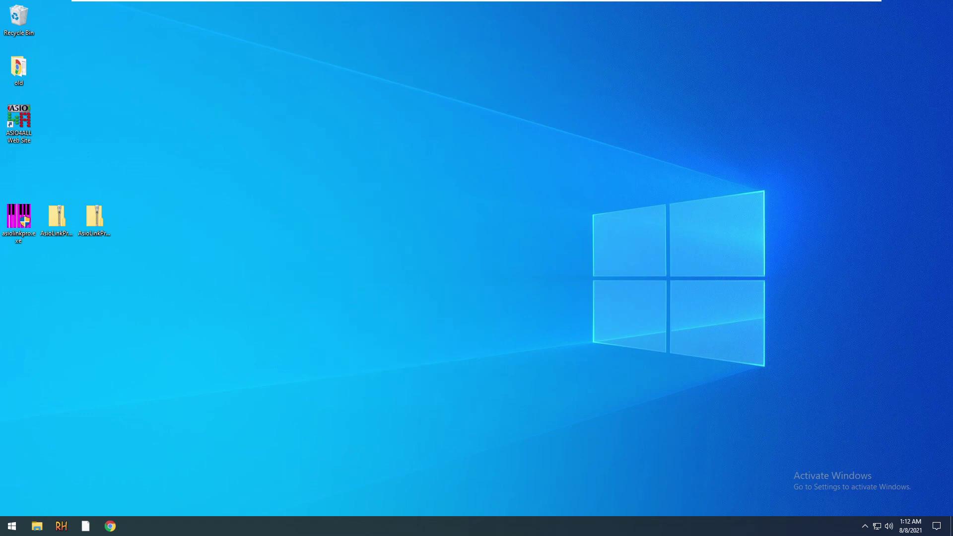